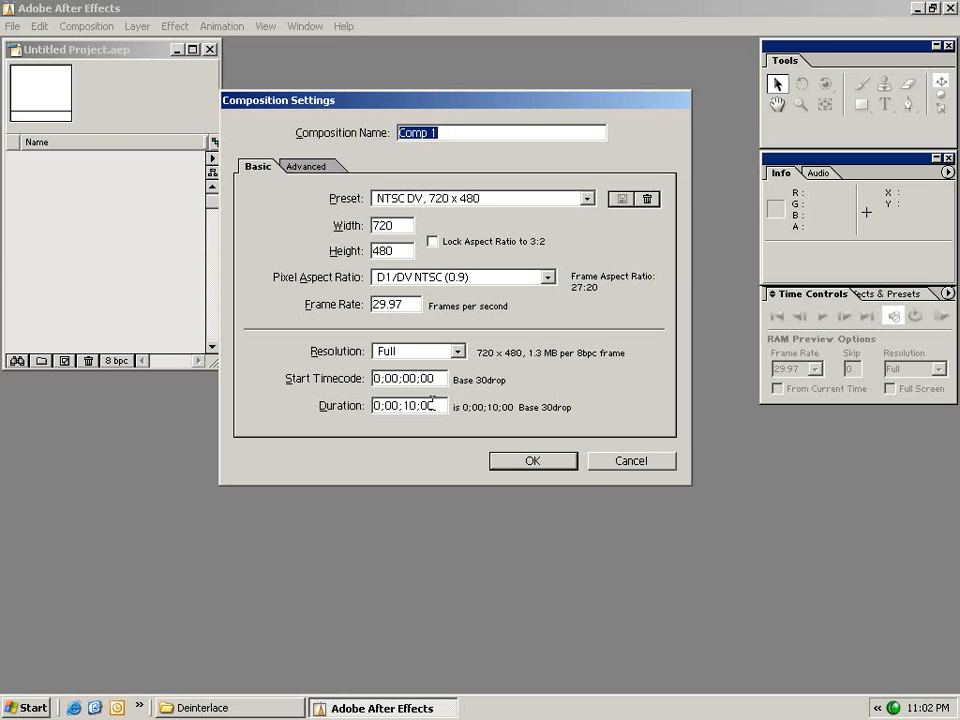
Create the composition Comp 1 with the NTSC DV, 720 x 480 preset and a duration of 15 seconds.
{"action": "left_click", "coordinate": [588, 199]}
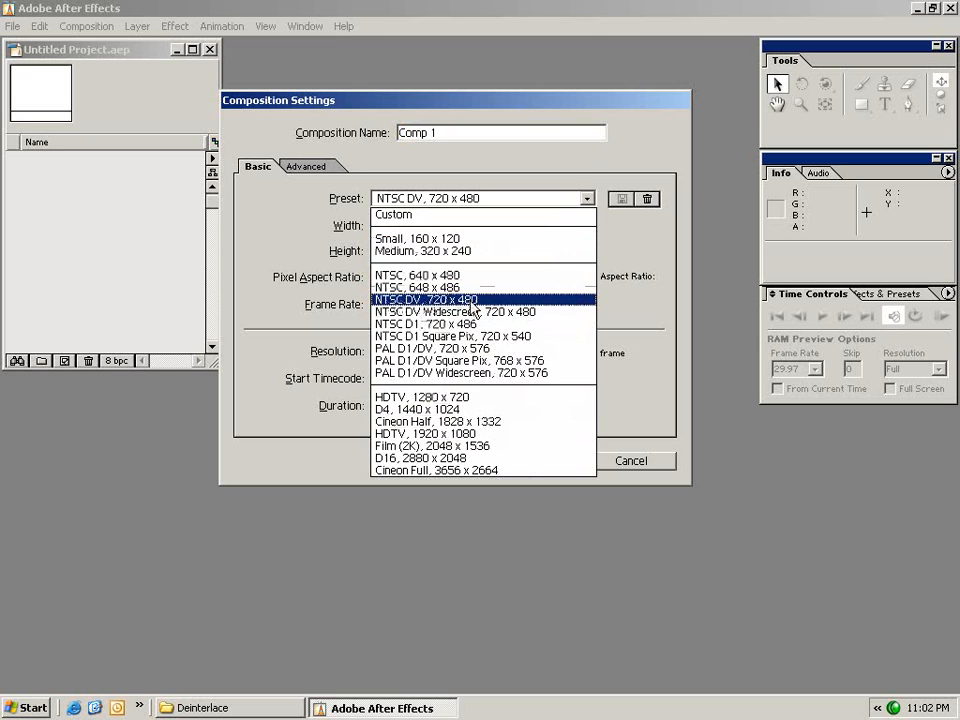
{"action": "left_click", "coordinate": [418, 302]}
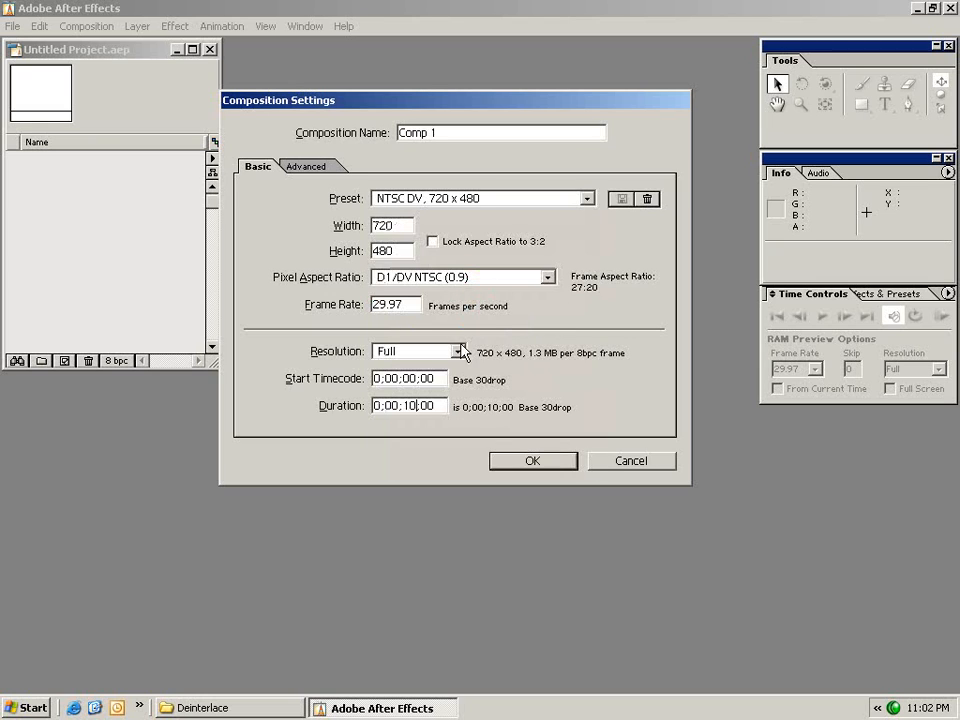
{"action": "double_click", "coordinate": [414, 405]}
{"action": "type", "text": "15"}
{"action": "left_click", "coordinate": [534, 462]}
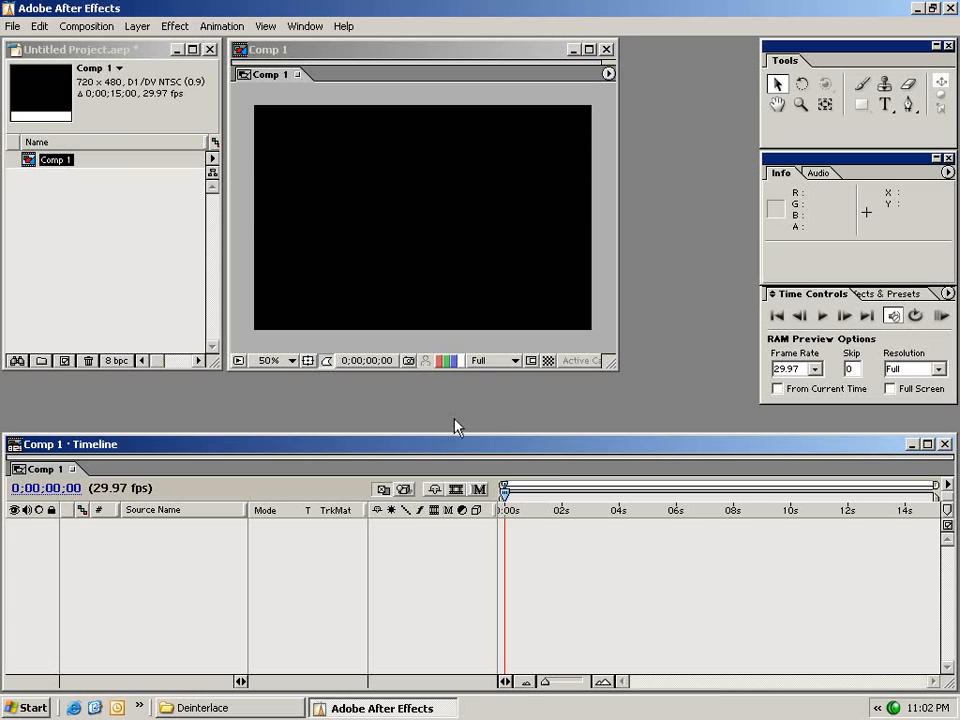
{"action": "left_click", "coordinate": [295, 93]}
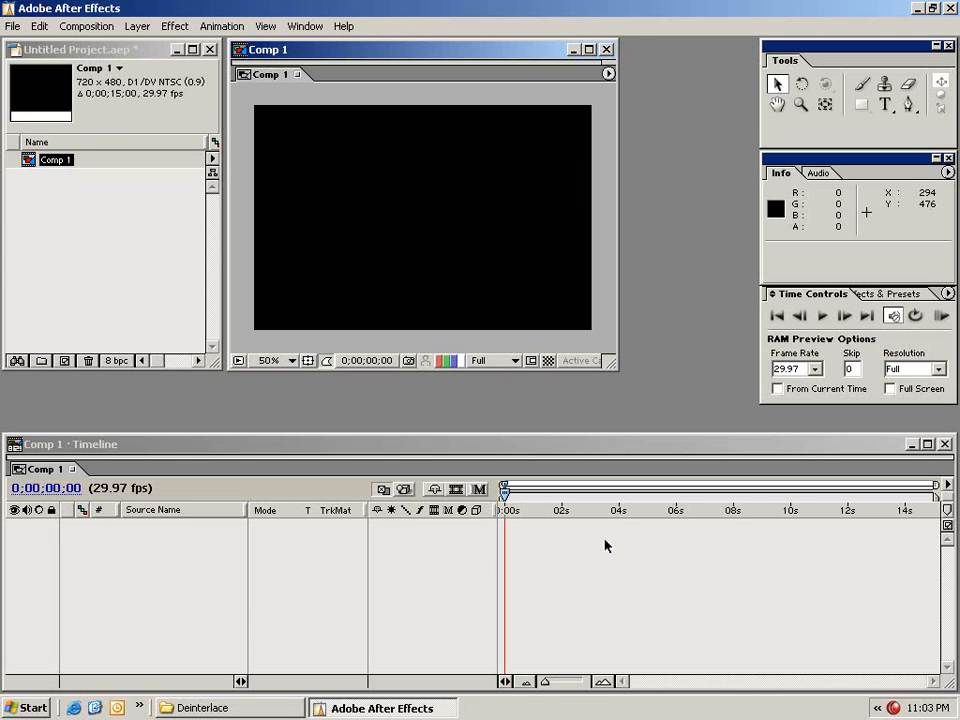
Import the SunSet.mov clip from the Resources Videos folder into the project.
{"action": "left_click", "coordinate": [12, 26]}
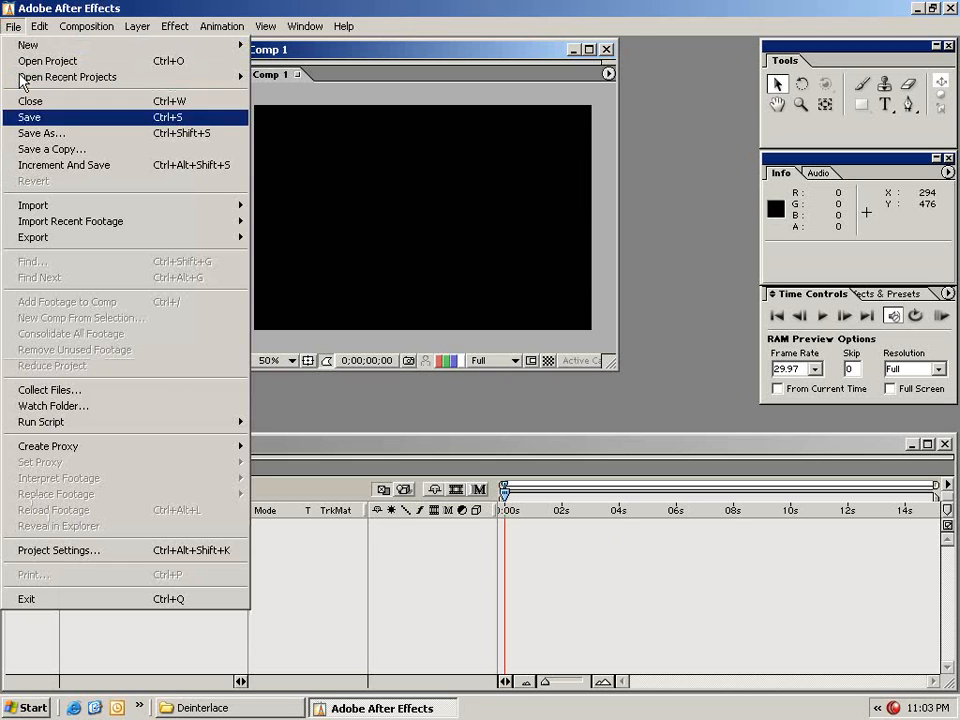
{"action": "mouse_move", "coordinate": [115, 210]}
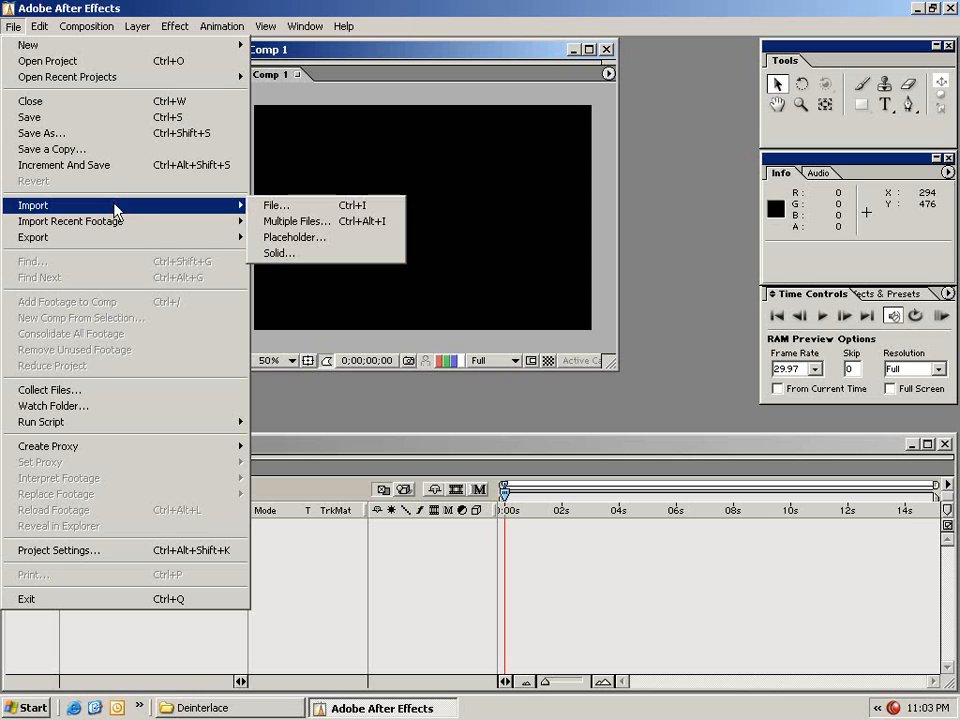
{"action": "left_click", "coordinate": [287, 209]}
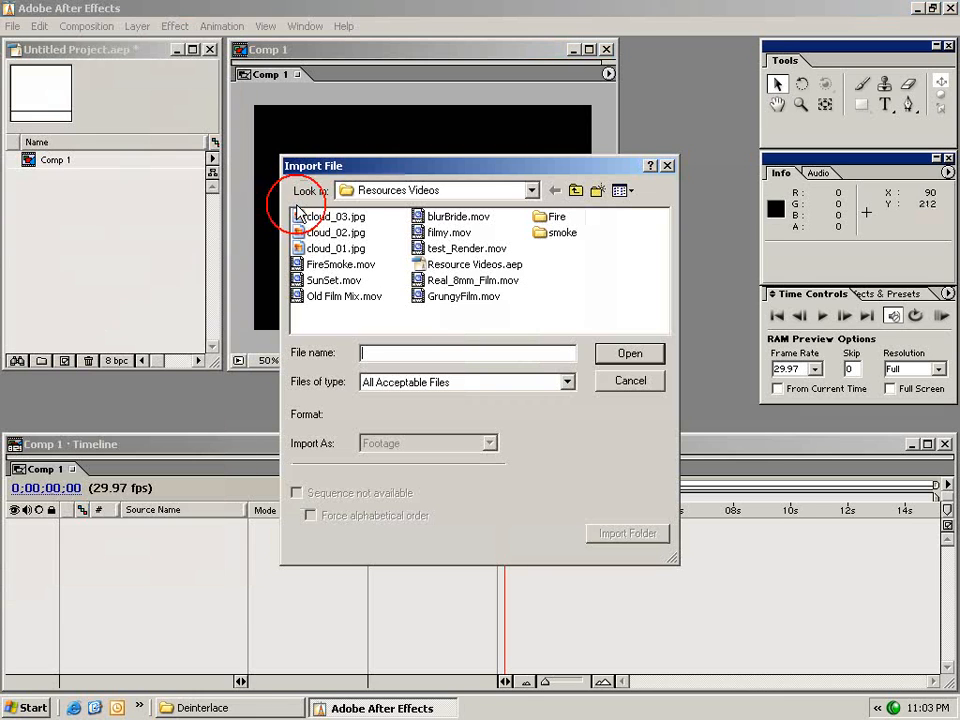
{"action": "left_click", "coordinate": [322, 281]}
{"action": "left_click", "coordinate": [631, 358]}
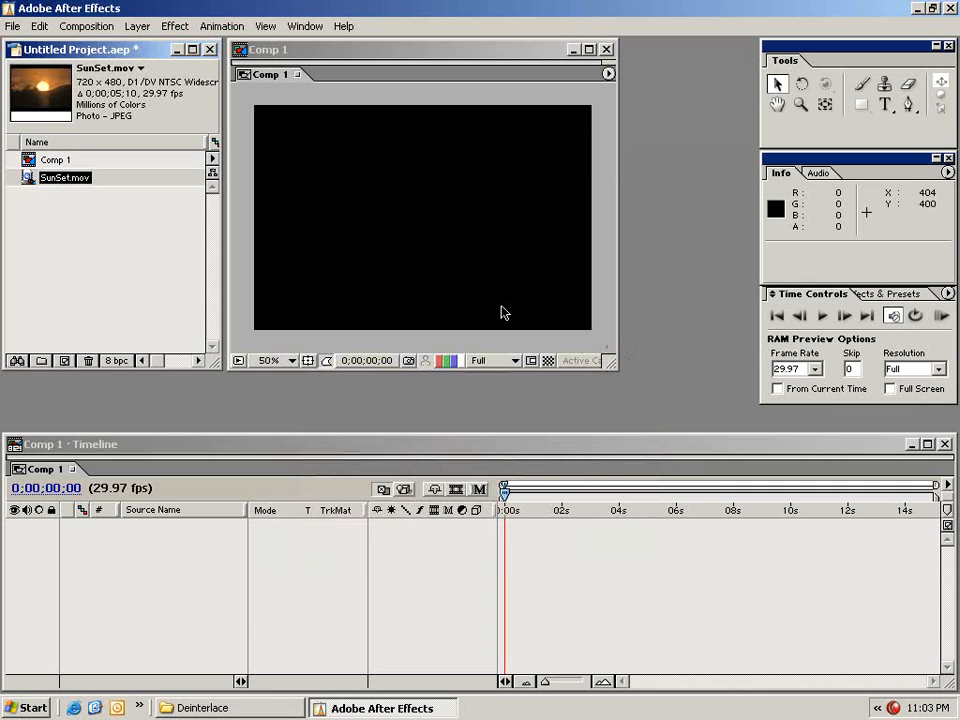
Import the FireSmoke.mov clip from the Resources Videos folder into the project.
{"action": "left_click", "coordinate": [13, 26]}
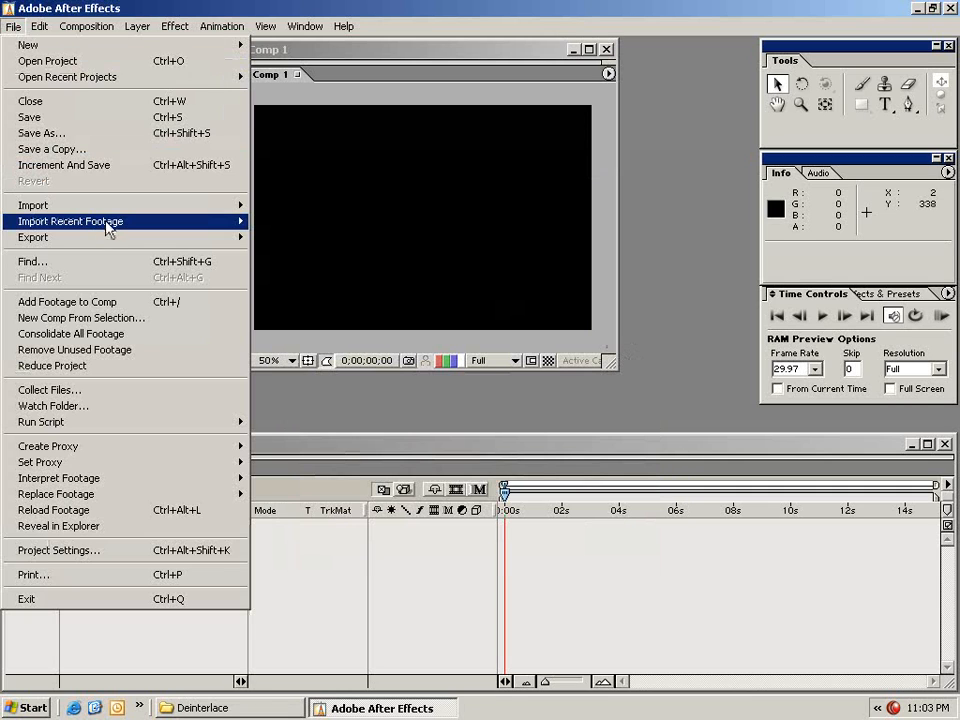
{"action": "left_click", "coordinate": [276, 205]}
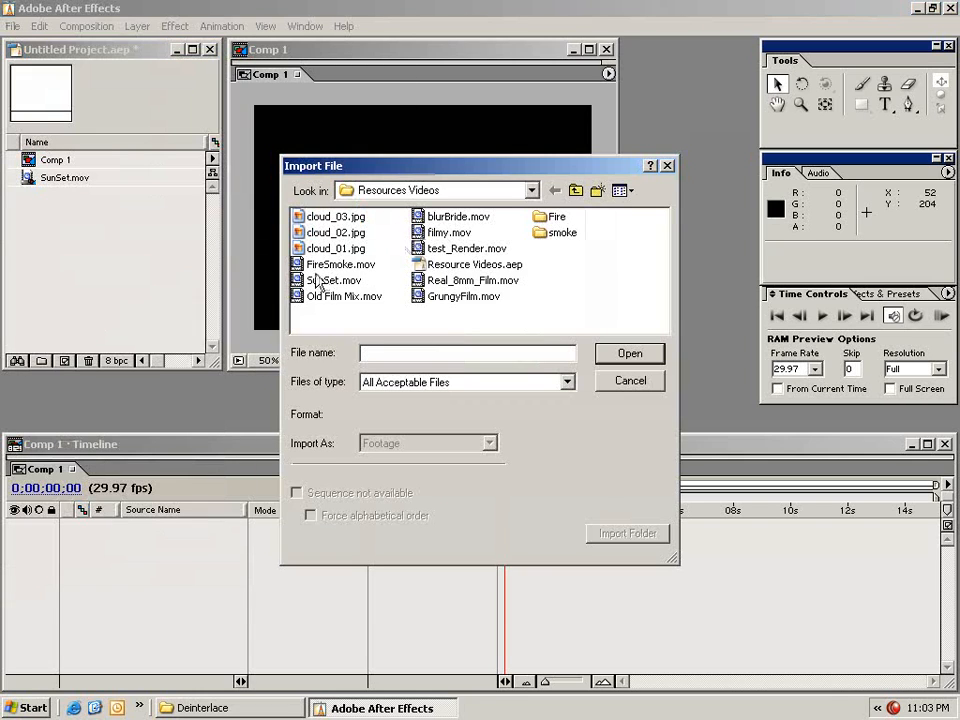
{"action": "double_click", "coordinate": [299, 266]}
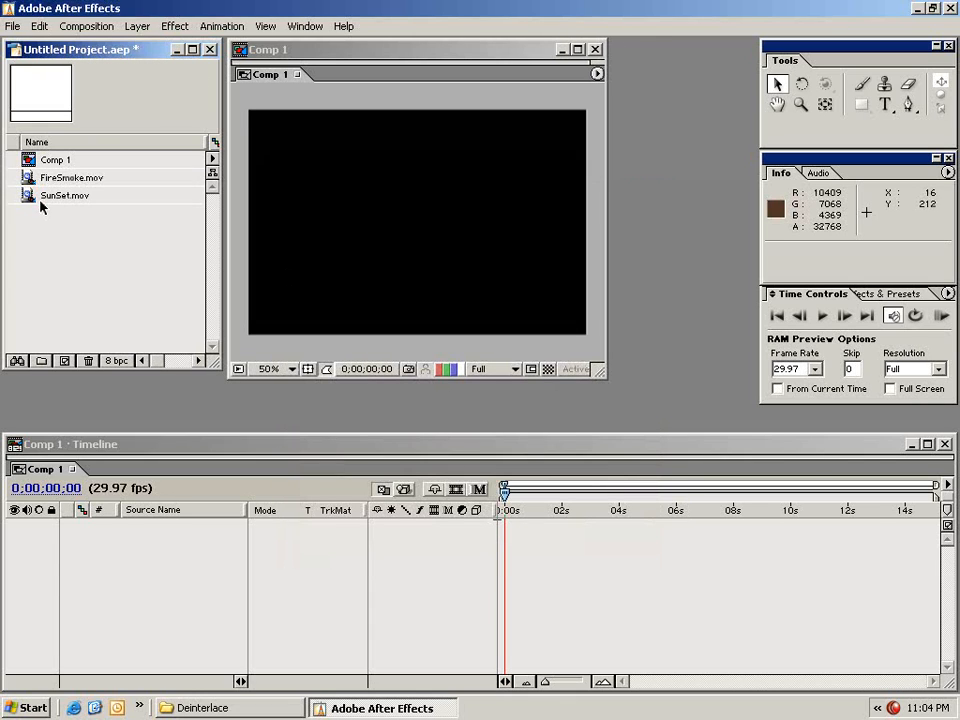
Add SunSet.mov to the Comp 1 timeline starting at 0 seconds, and toggle the layer's visibility off and on again.
{"action": "left_click_drag", "start_coordinate": [26, 198], "coordinate": [521, 527]}
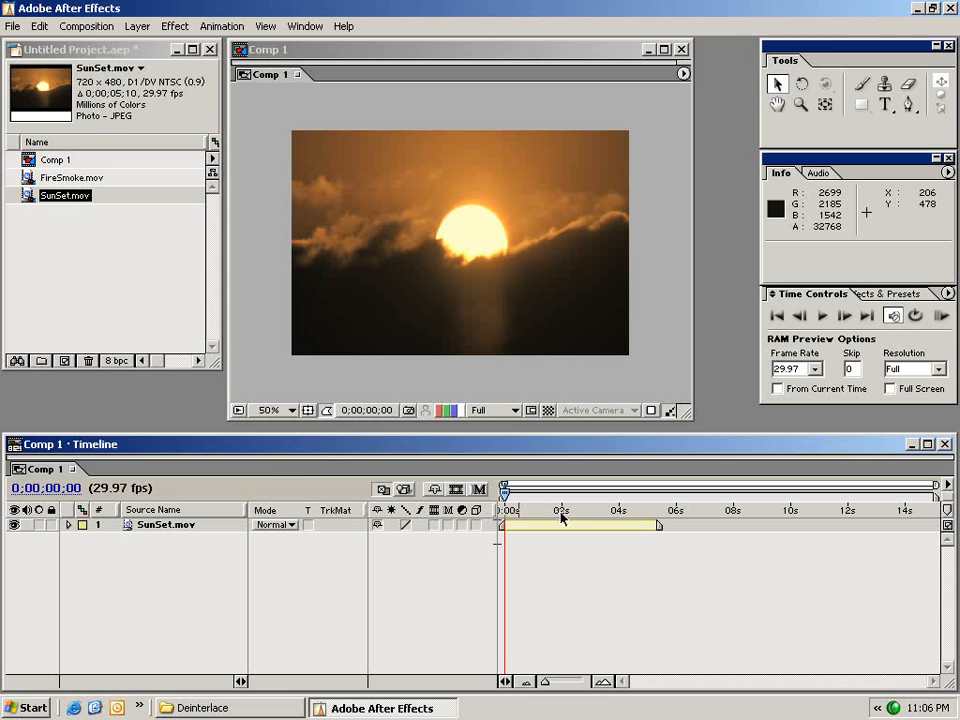
{"action": "left_click", "coordinate": [163, 524]}
{"action": "left_click", "coordinate": [14, 524]}
{"action": "left_click", "coordinate": [14, 524]}
{"action": "left_click", "coordinate": [155, 527]}
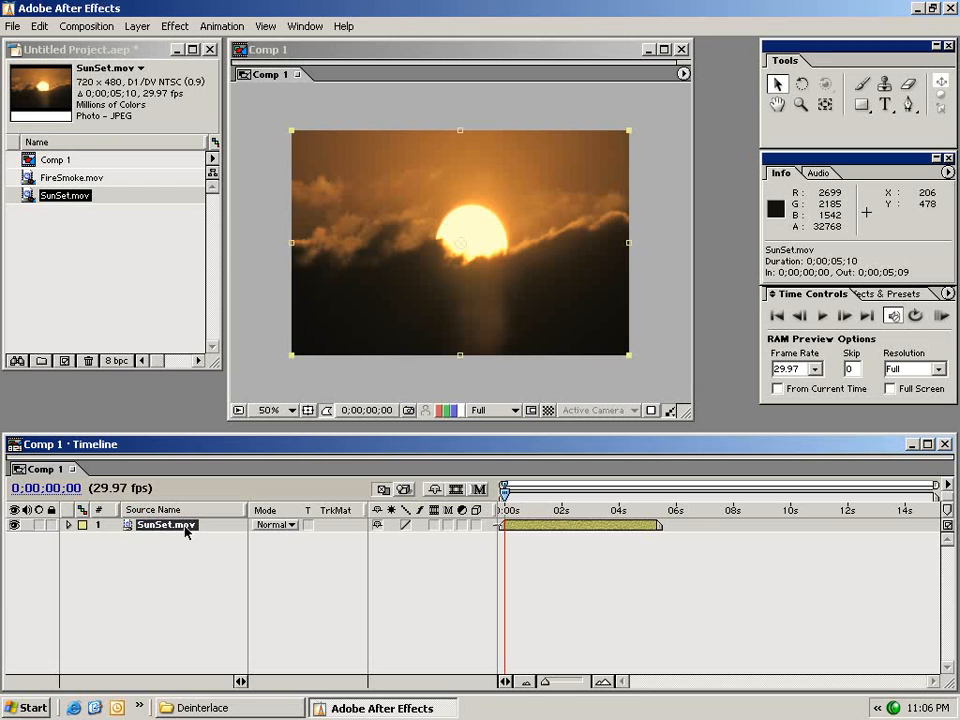
Examine the blending modes available for the SunSet.mov layer, keep Normal, and deselect the layer.
{"action": "left_click", "coordinate": [277, 524]}
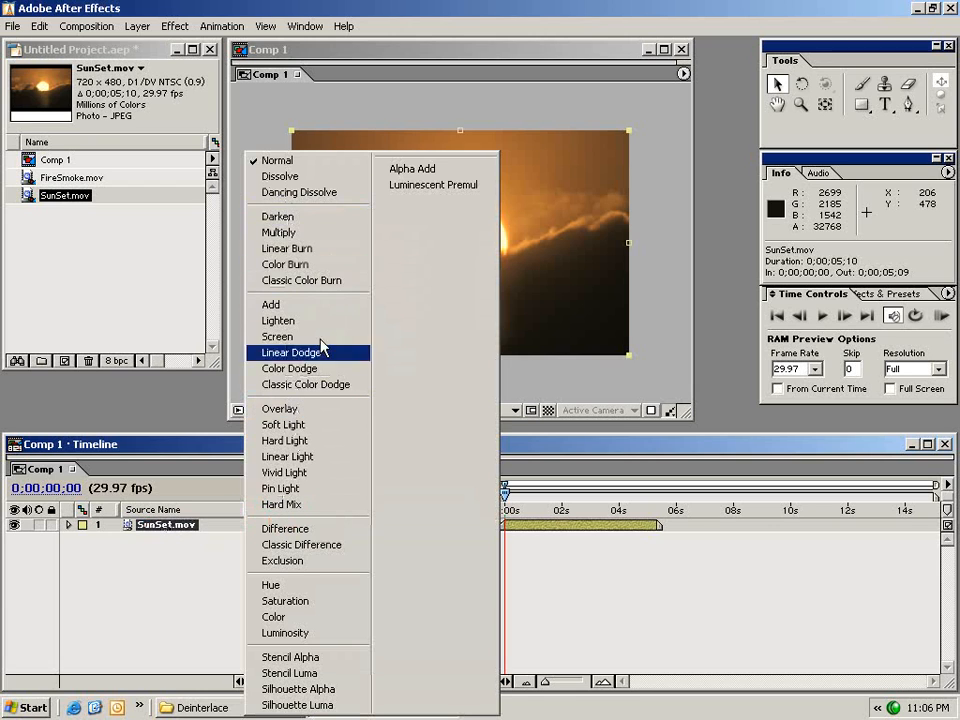
{"action": "left_click", "coordinate": [274, 160]}
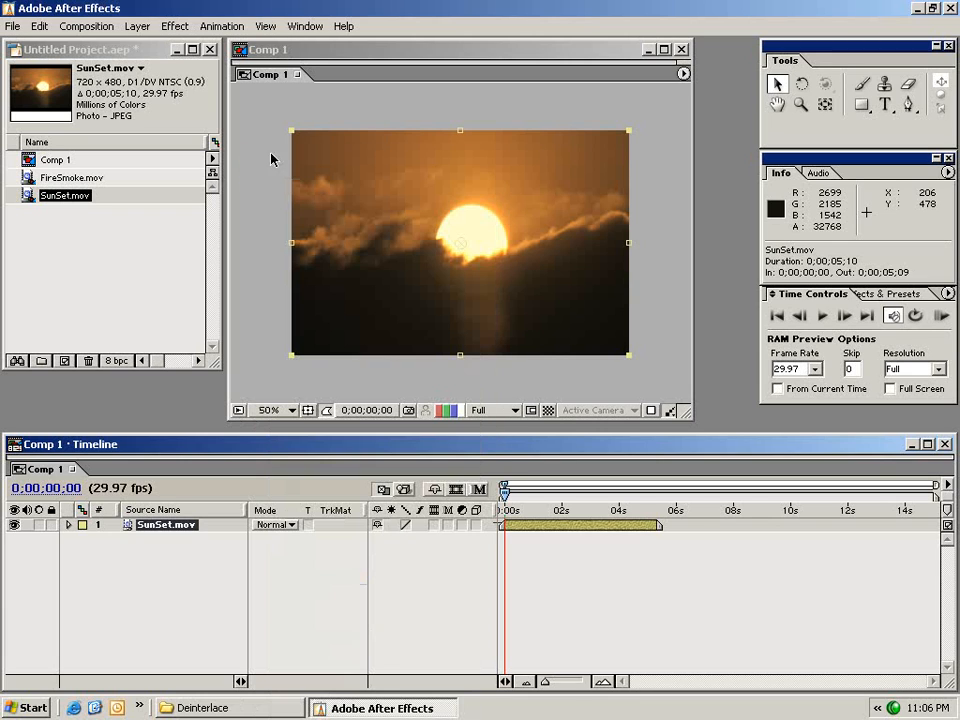
{"action": "left_click", "coordinate": [290, 572]}
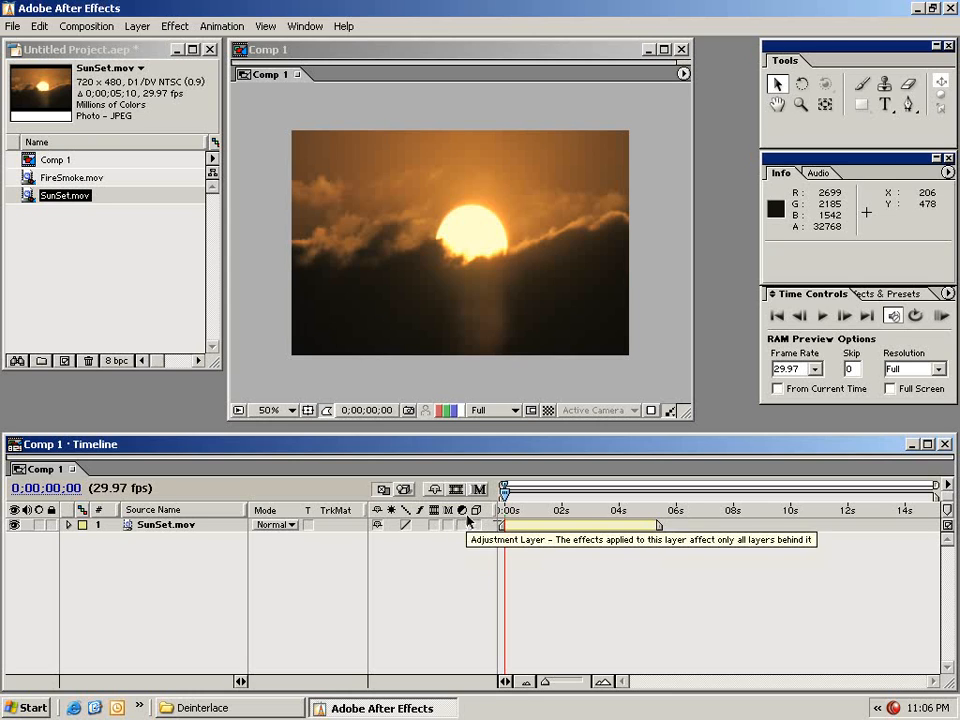
Review the composition view's magnification options, keeping 50%, and toggle the title and action safe guides on and off.
{"action": "left_click", "coordinate": [414, 50]}
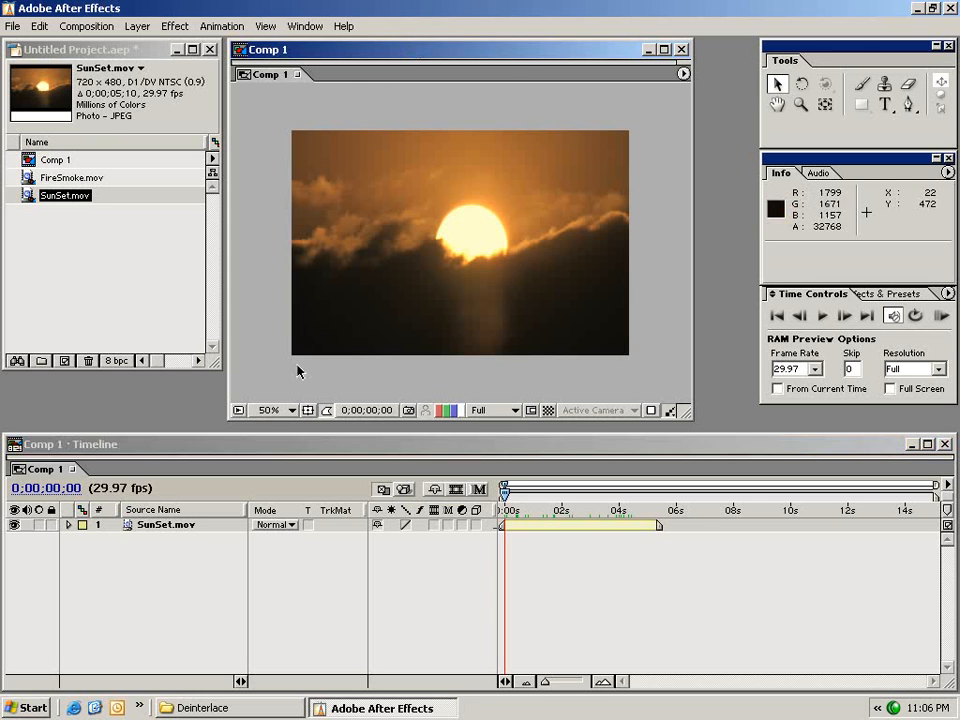
{"action": "left_click", "coordinate": [285, 408]}
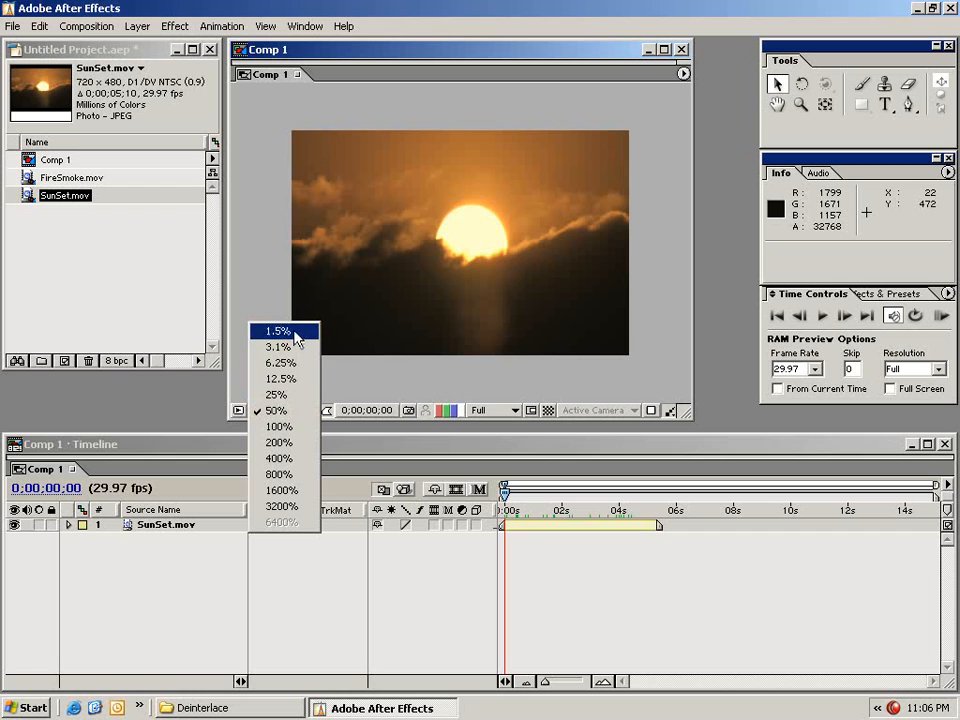
{"action": "left_click", "coordinate": [293, 415]}
{"action": "left_click", "coordinate": [308, 411]}
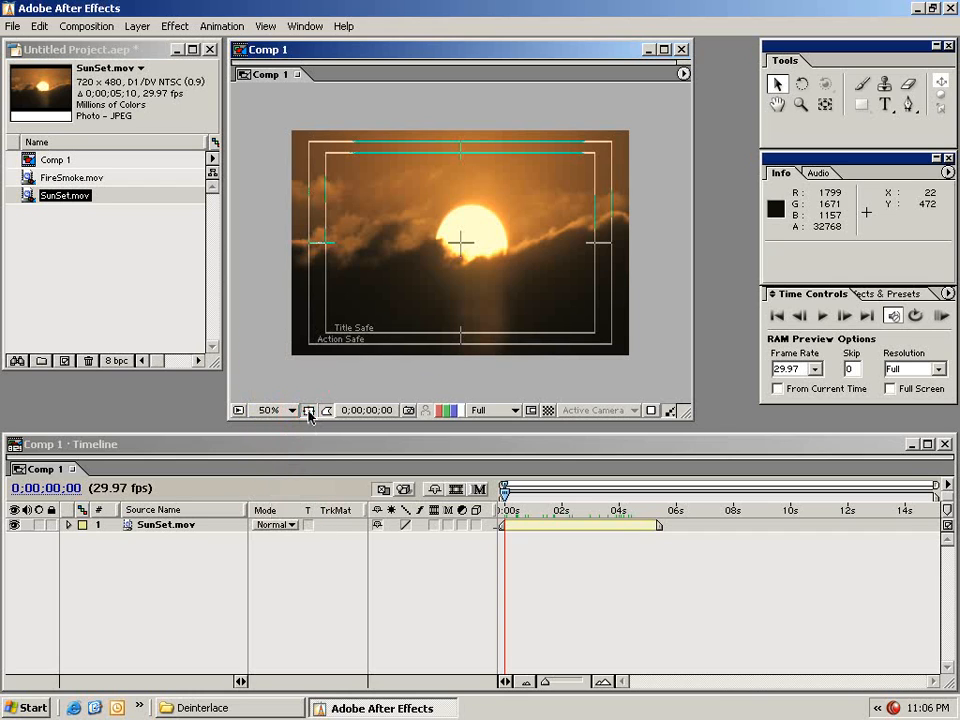
{"action": "left_click", "coordinate": [308, 411]}
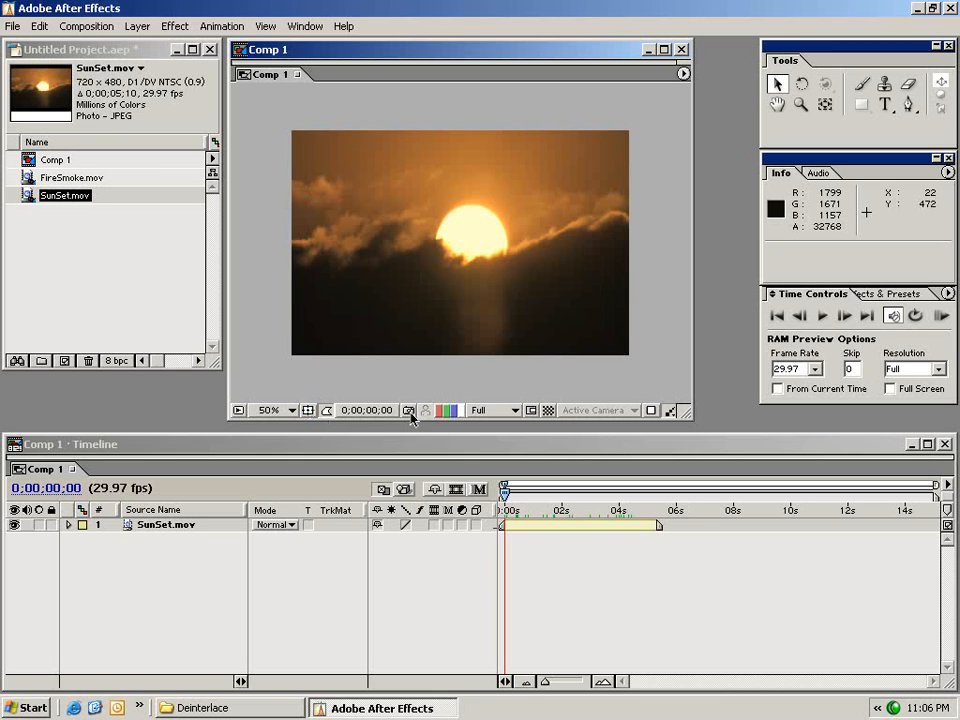
Try the Half and Quarter preview resolutions in the composition view and return it to Full.
{"action": "left_click", "coordinate": [479, 415]}
{"action": "left_click", "coordinate": [496, 430]}
{"action": "left_click", "coordinate": [492, 414]}
{"action": "left_click", "coordinate": [492, 443]}
{"action": "left_click", "coordinate": [487, 411]}
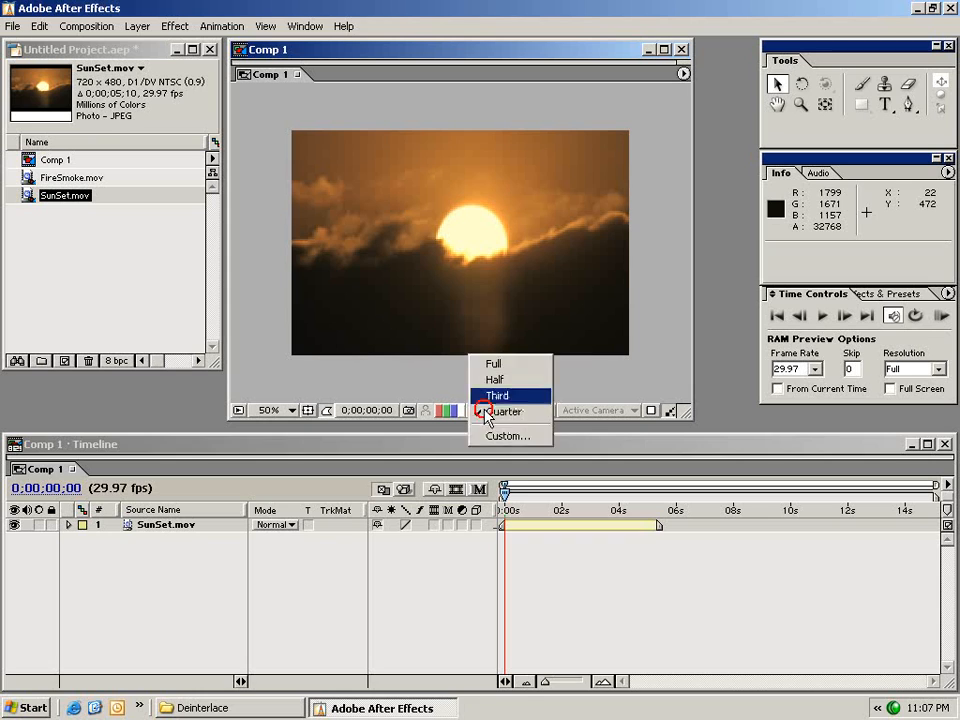
{"action": "left_click", "coordinate": [491, 367]}
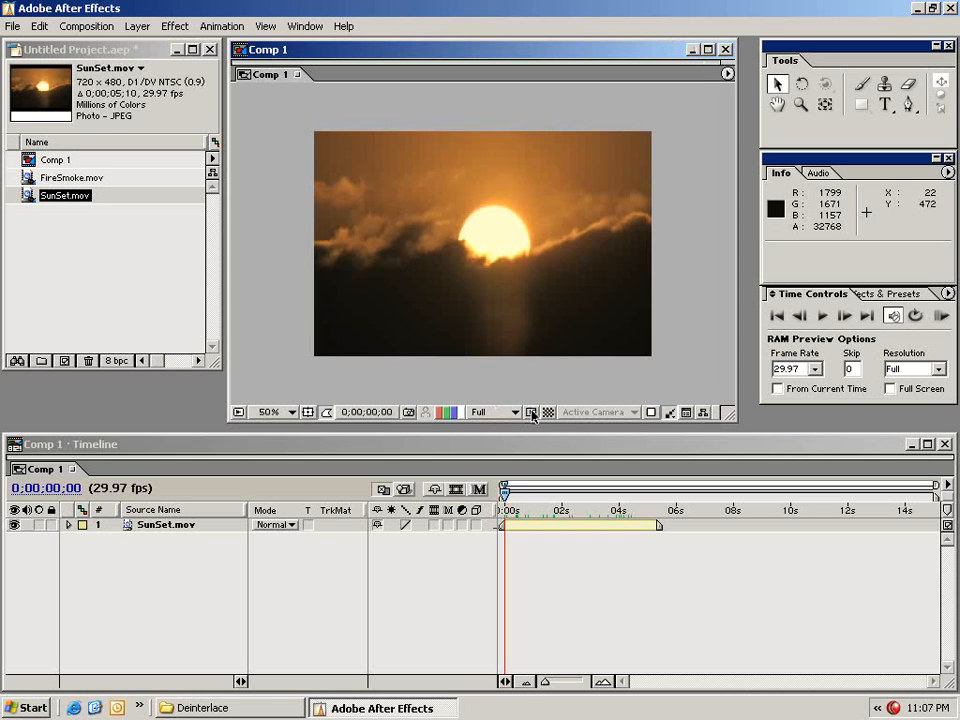
Limit the preview to a region of interest about 584 by 364 px around the sun, and restore the full frame.
{"action": "left_click", "coordinate": [531, 412]}
{"action": "left_click_drag", "start_coordinate": [334, 157], "coordinate": [614, 333]}
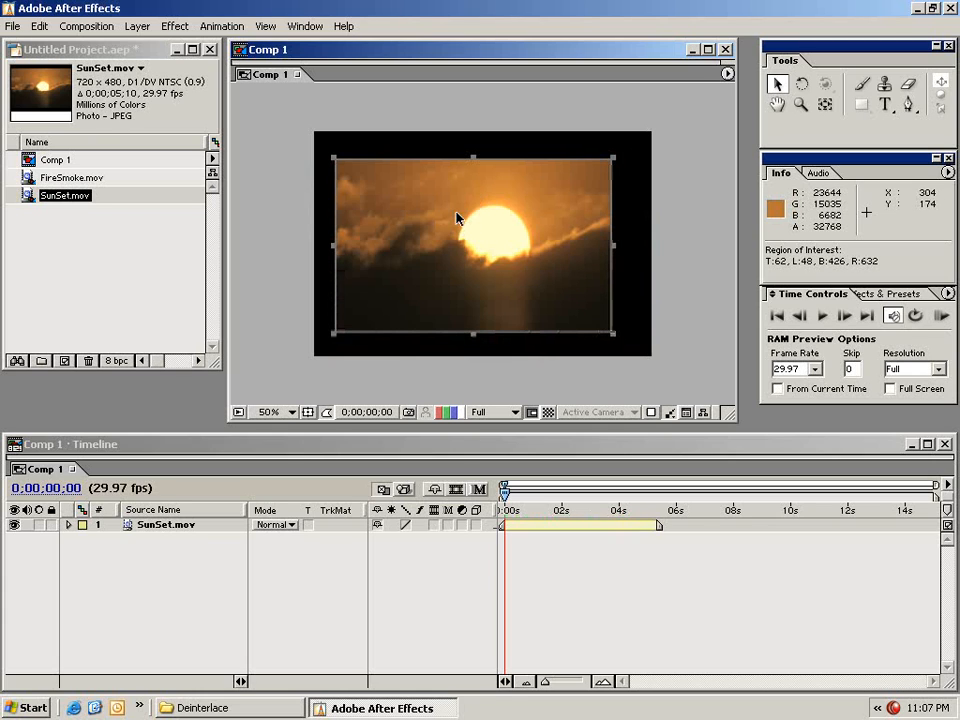
{"action": "left_click", "coordinate": [531, 412]}
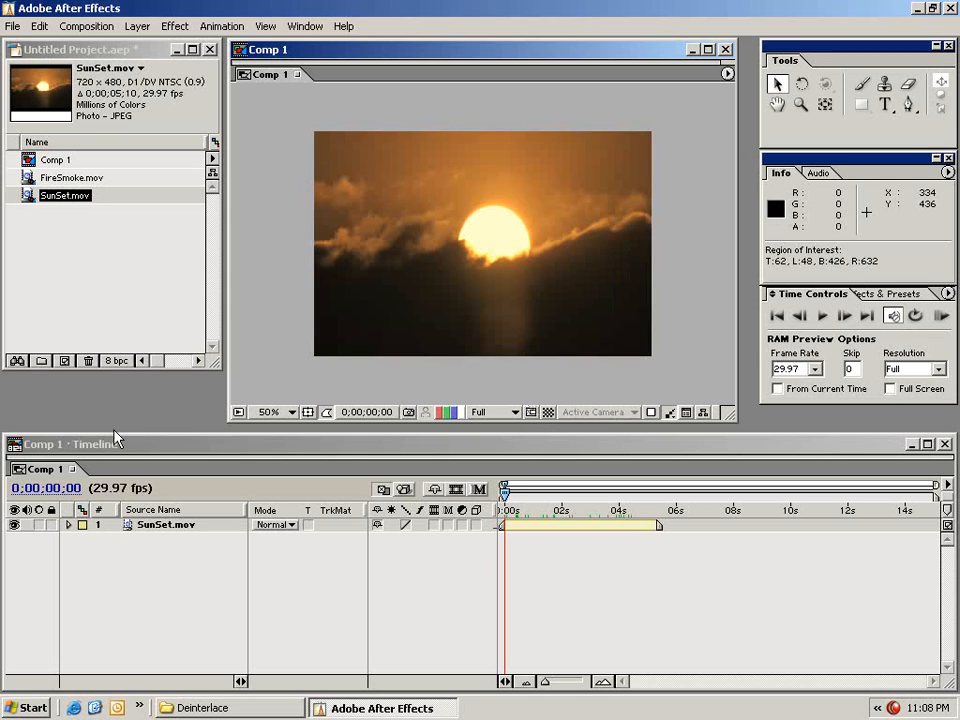
Add FireSmoke.mov above the sunset layer starting at about 1.5 seconds, and undo a trial move of it within the frame.
{"action": "left_click", "coordinate": [146, 446]}
{"action": "left_click", "coordinate": [47, 240]}
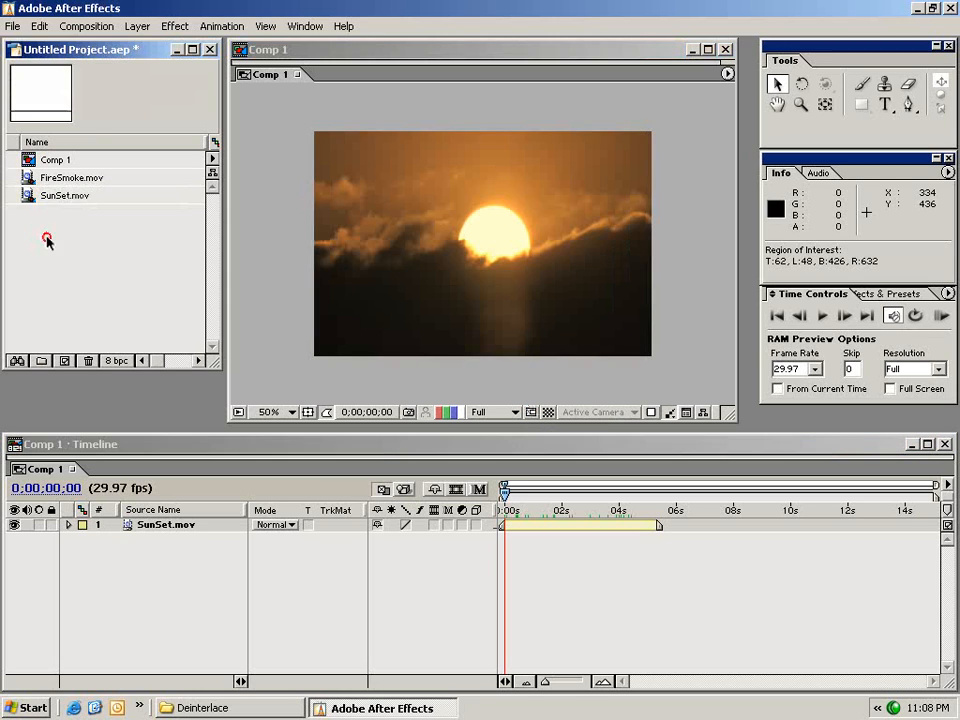
{"action": "left_click_drag", "start_coordinate": [47, 178], "coordinate": [581, 516]}
{"action": "left_click_drag", "start_coordinate": [488, 256], "coordinate": [519, 212]}
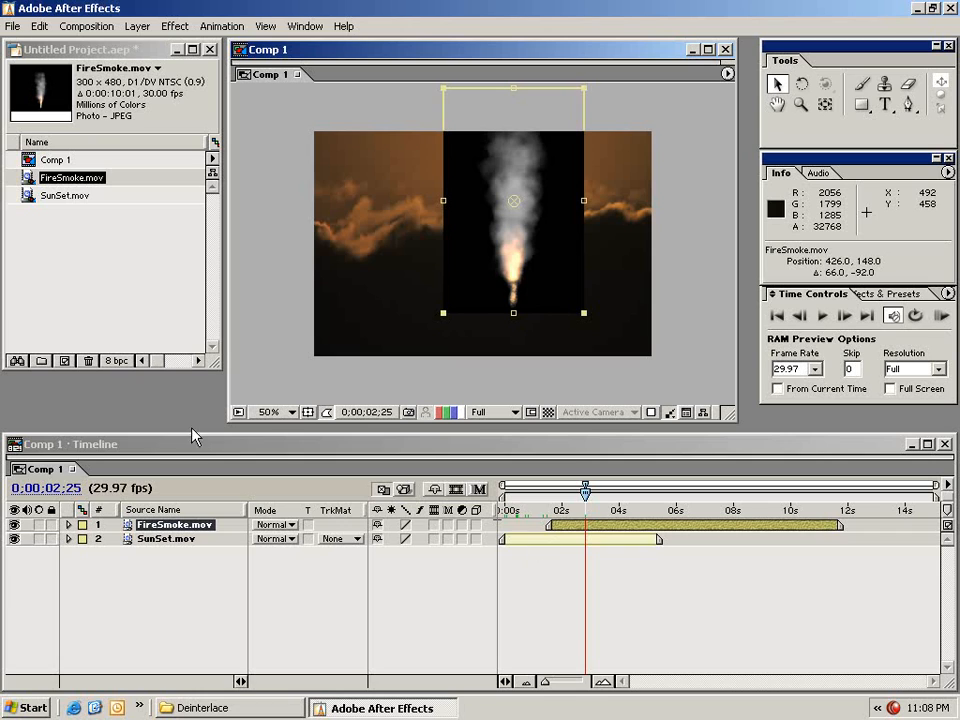
{"action": "key", "text": "ctrl+z"}
Add a second SunSet.mov layer beneath the others, and shift it and FireSmoke.mov to start at 0 seconds.
{"action": "left_click_drag", "start_coordinate": [57, 195], "coordinate": [534, 566]}
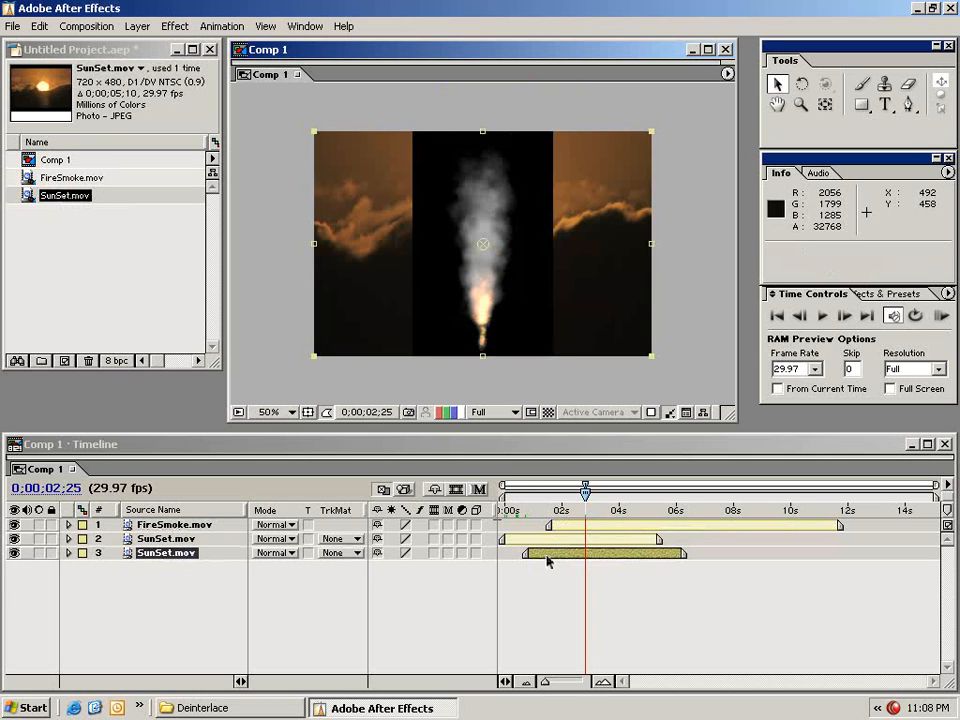
{"action": "key", "text": "Home"}
{"action": "left_click_drag", "start_coordinate": [542, 558], "coordinate": [521, 560]}
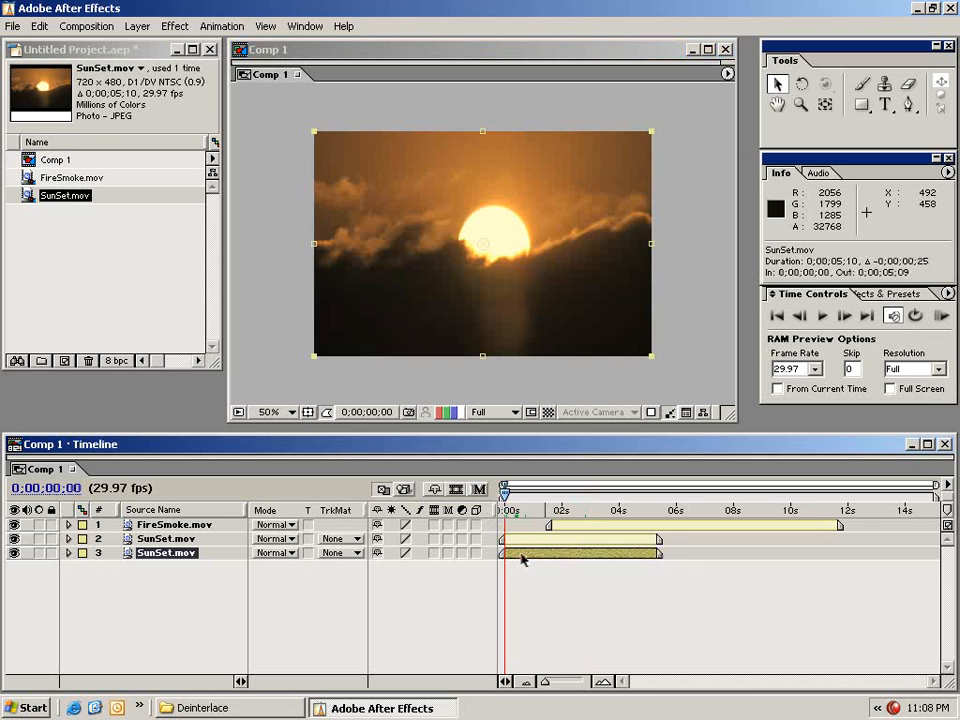
{"action": "left_click_drag", "start_coordinate": [564, 529], "coordinate": [516, 530]}
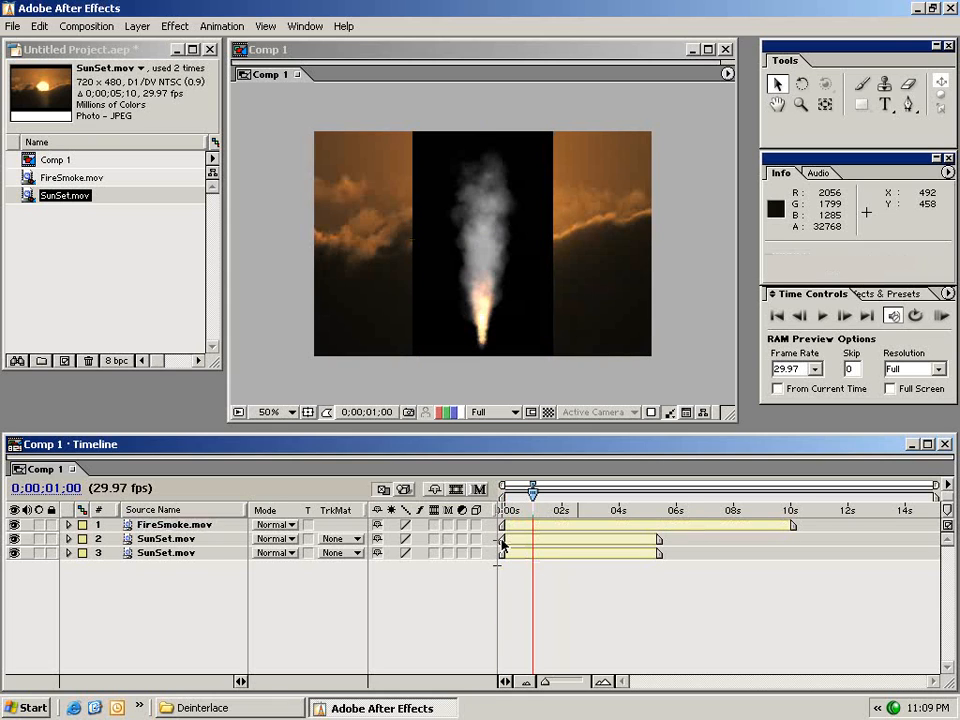
Try adjusting the start and end of the middle SunSet.mov layer, keep its original timing, and deselect it.
{"action": "mouse_move", "coordinate": [502, 540]}
{"action": "left_mouse_down"}
{"action": "mouse_move", "coordinate": [529, 544]}
{"action": "mouse_move", "coordinate": [503, 546]}
{"action": "left_mouse_up"}
{"action": "mouse_move", "coordinate": [660, 545]}
{"action": "left_mouse_down"}
{"action": "mouse_move", "coordinate": [628, 540]}
{"action": "mouse_move", "coordinate": [636, 549]}
{"action": "mouse_move", "coordinate": [671, 546]}
{"action": "mouse_move", "coordinate": [662, 546]}
{"action": "left_mouse_up"}
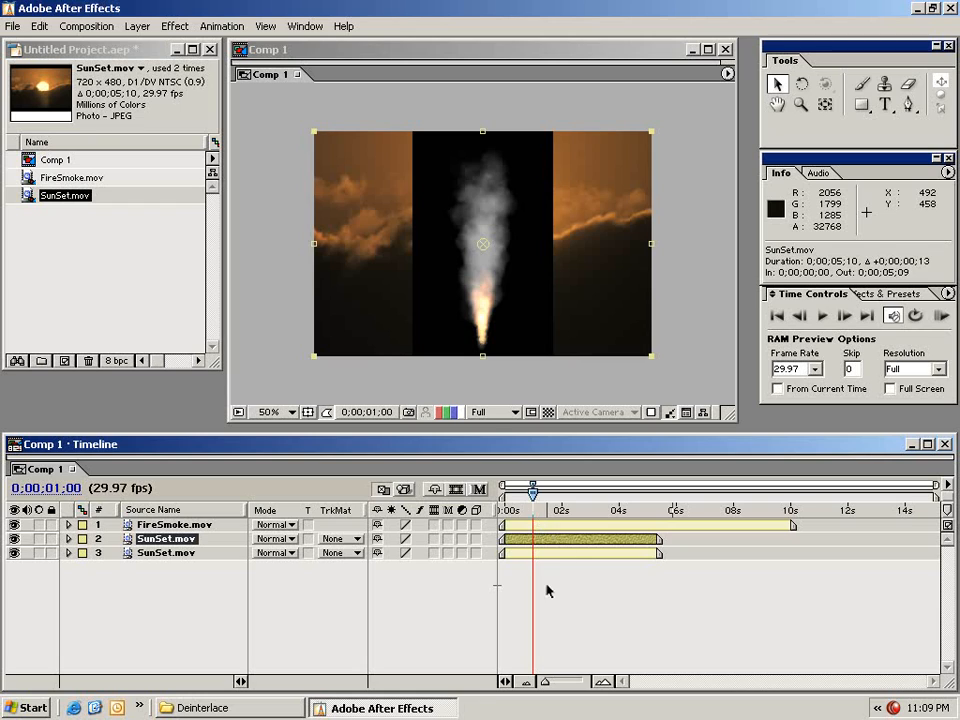
{"action": "left_click", "coordinate": [558, 564]}
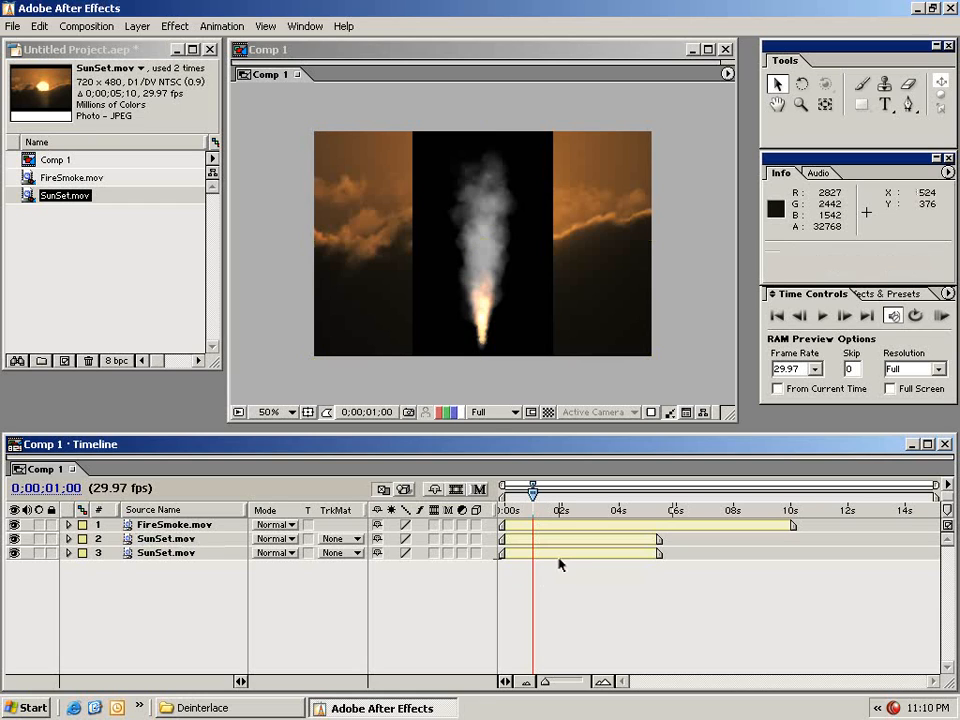
Apply the Fast Blur effect to the FireSmoke.mov layer, and enlarge its Effect Controls window and move it clear of the fire preview.
{"action": "left_click", "coordinate": [513, 526]}
{"action": "left_click", "coordinate": [174, 27]}
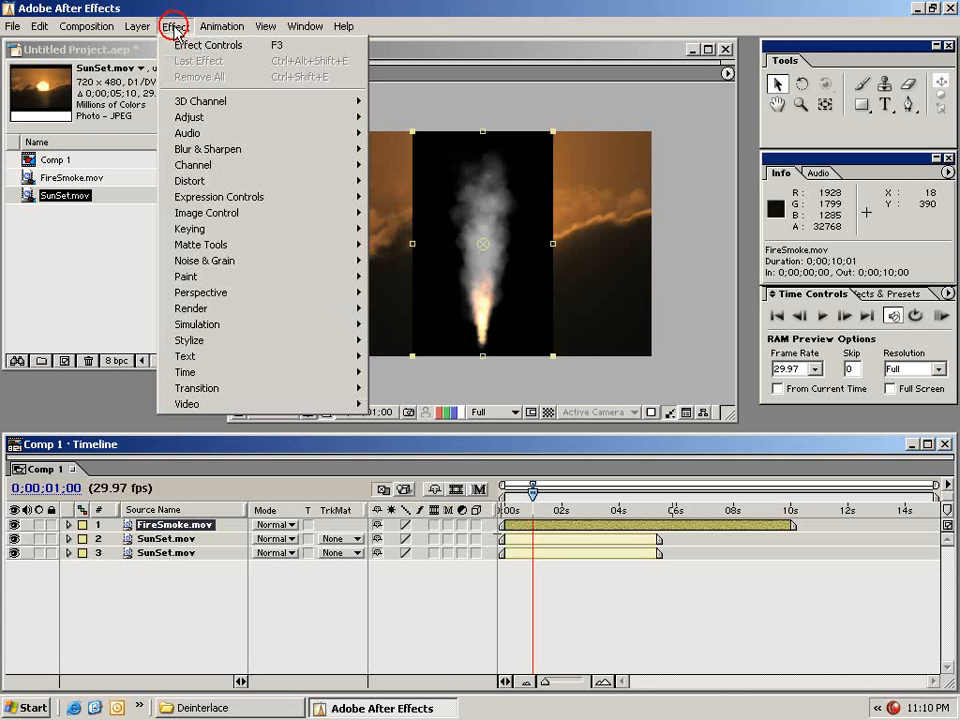
{"action": "mouse_move", "coordinate": [279, 148]}
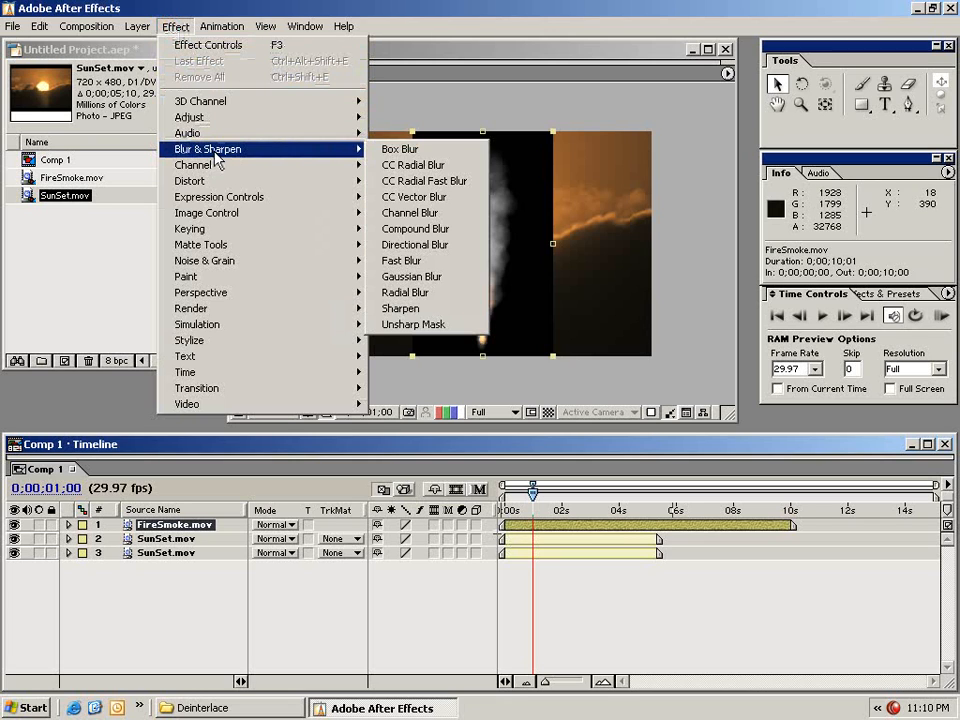
{"action": "left_click", "coordinate": [421, 262]}
{"action": "left_click_drag", "start_coordinate": [668, 249], "coordinate": [253, 189]}
{"action": "left_click_drag", "start_coordinate": [358, 321], "coordinate": [373, 541]}
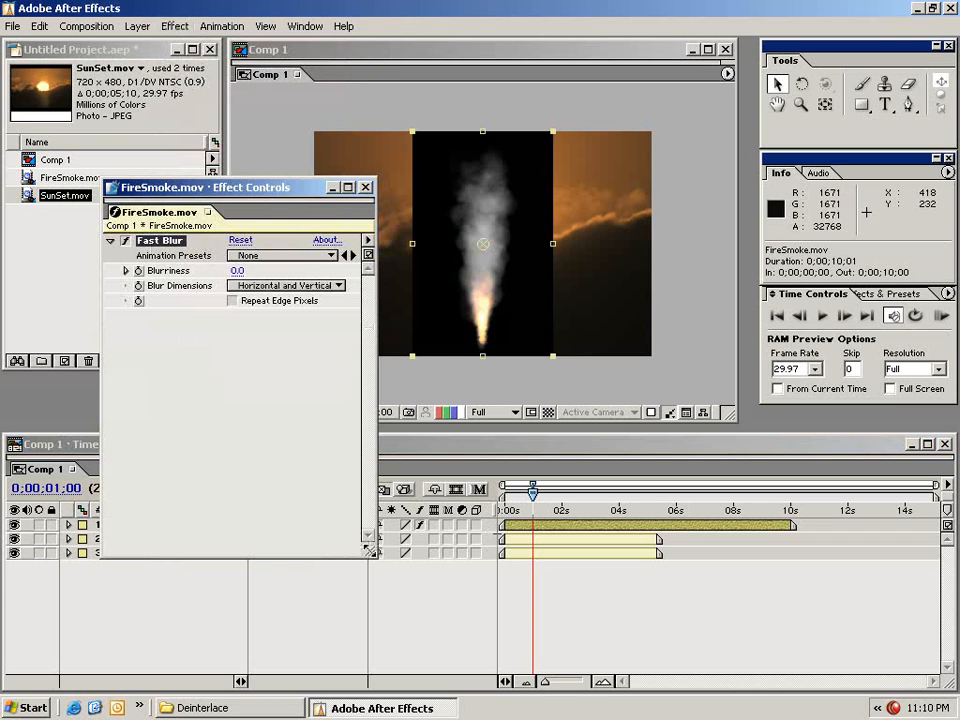
{"action": "left_click_drag", "start_coordinate": [217, 191], "coordinate": [180, 174]}
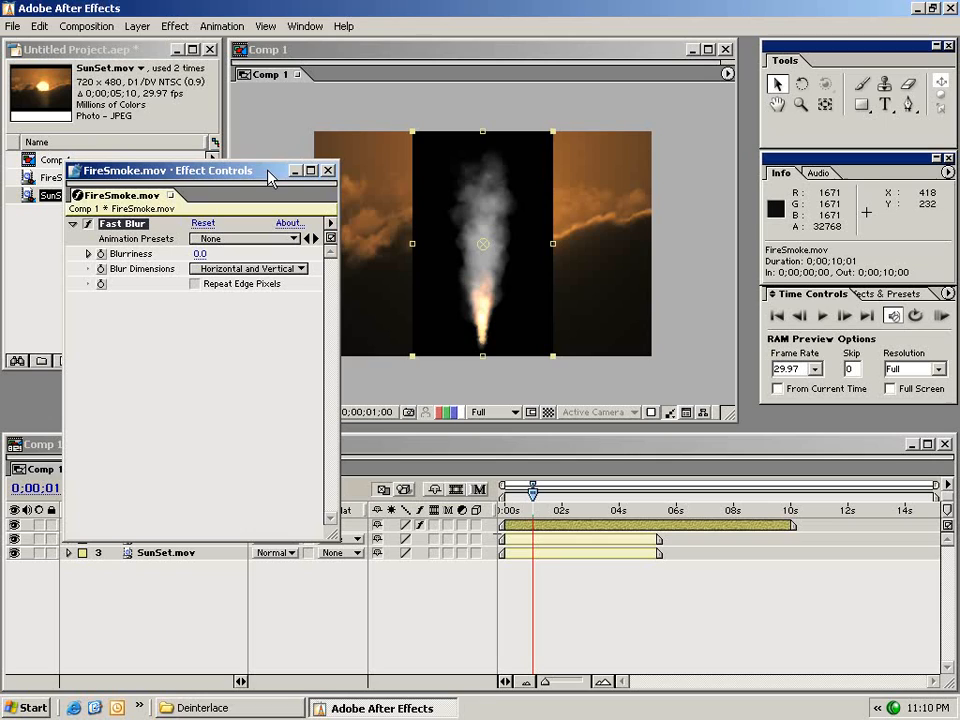
Set the Fast Blur Blurriness of FireSmoke.mov to 50.
{"action": "left_click", "coordinate": [200, 254]}
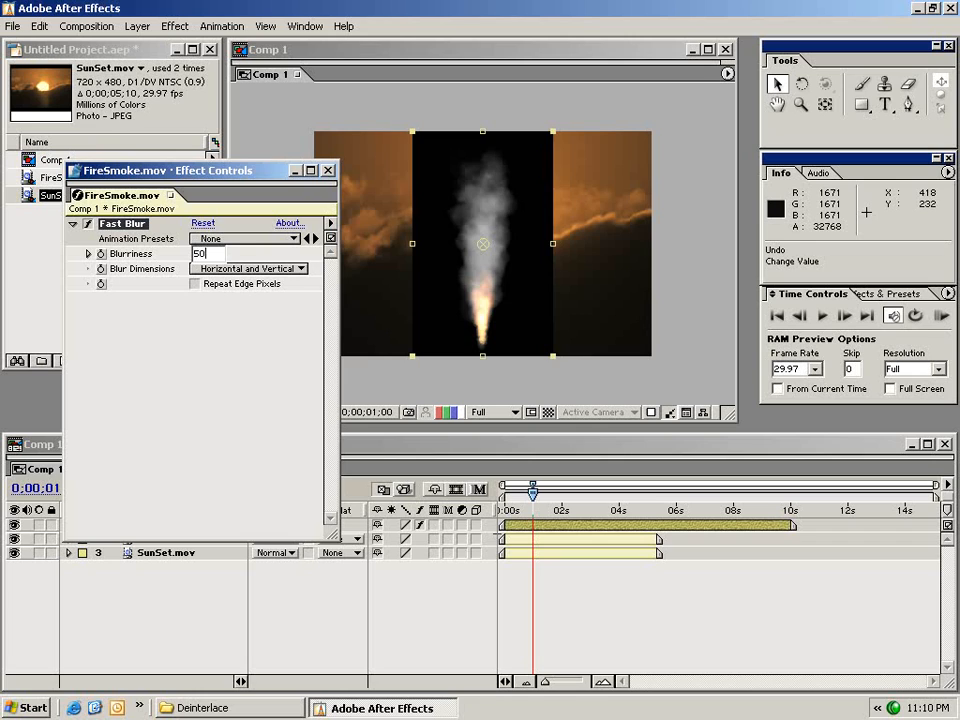
{"action": "type", "text": "50"}
{"action": "key", "text": "Return"}
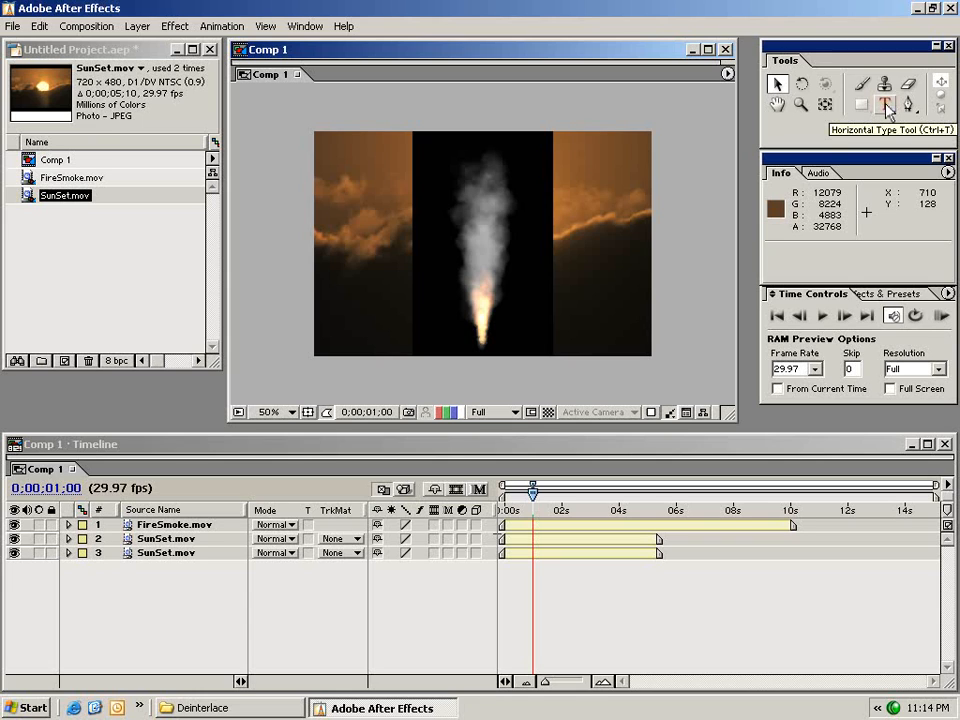
Add a horizontal text layer reading "test" over the left part of the composition frame.
{"action": "left_click", "coordinate": [885, 106]}
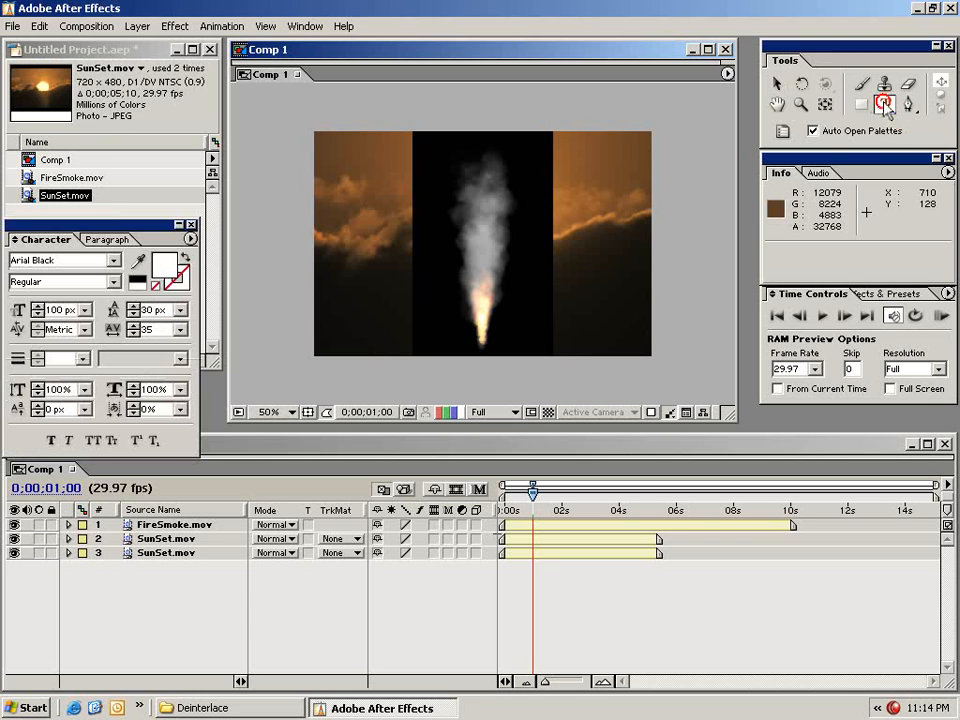
{"action": "left_click", "coordinate": [370, 204]}
{"action": "type", "text": "test"}
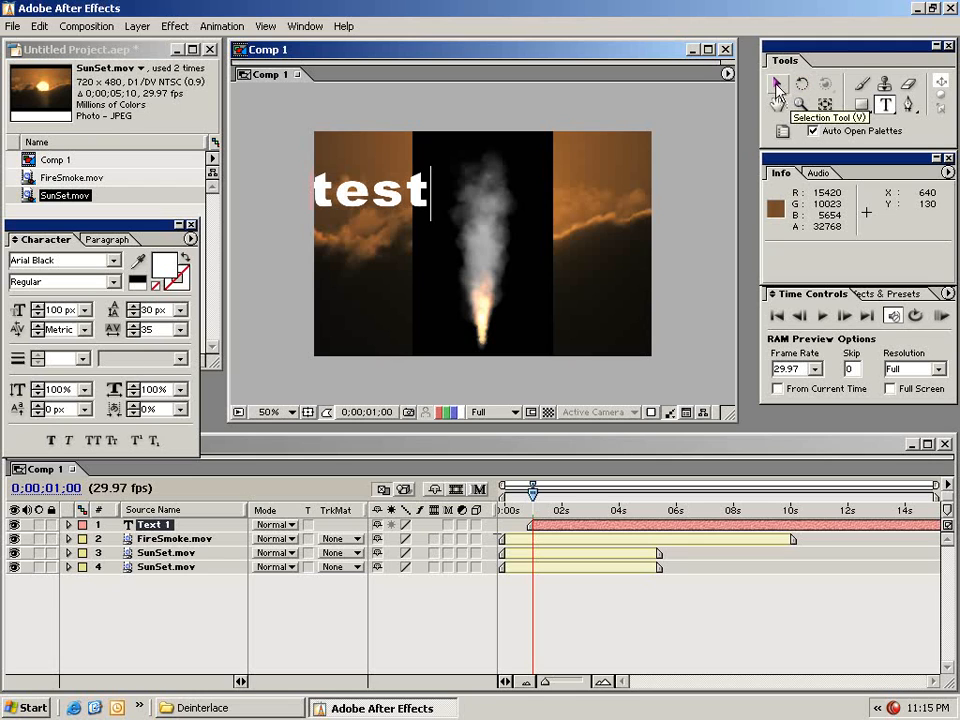
Move the "test" text toward the middle of the frame to about 304, 266 and enlarge it to about 150%.
{"action": "left_click", "coordinate": [777, 88]}
{"action": "left_click_drag", "start_coordinate": [370, 197], "coordinate": [466, 264]}
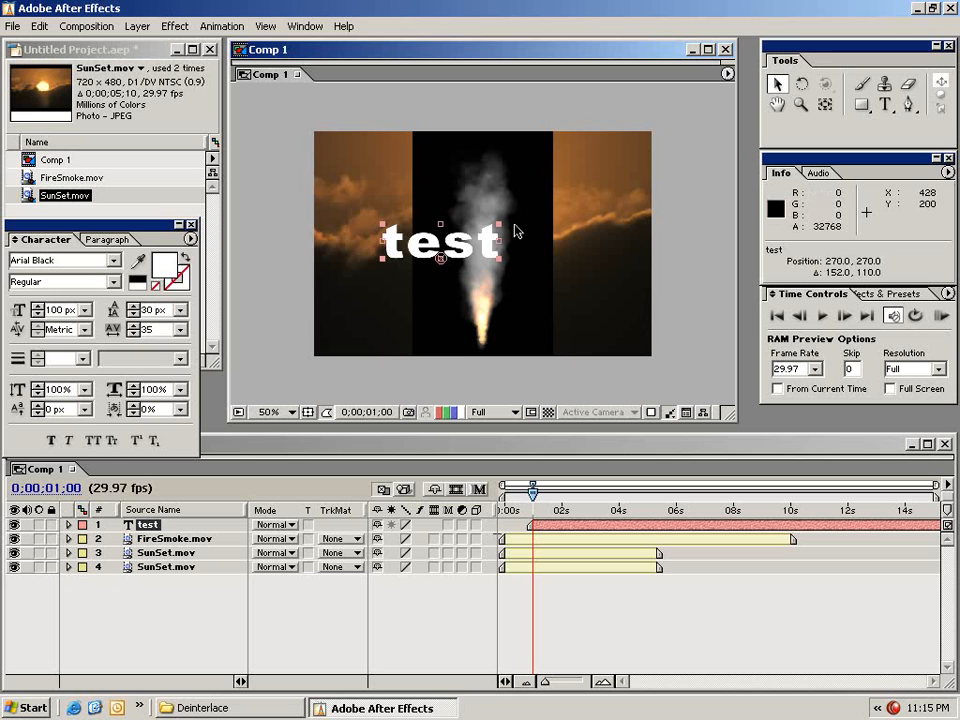
{"action": "left_click_drag", "start_coordinate": [502, 230], "coordinate": [526, 189]}
{"action": "left_click_drag", "start_coordinate": [469, 237], "coordinate": [485, 235]}
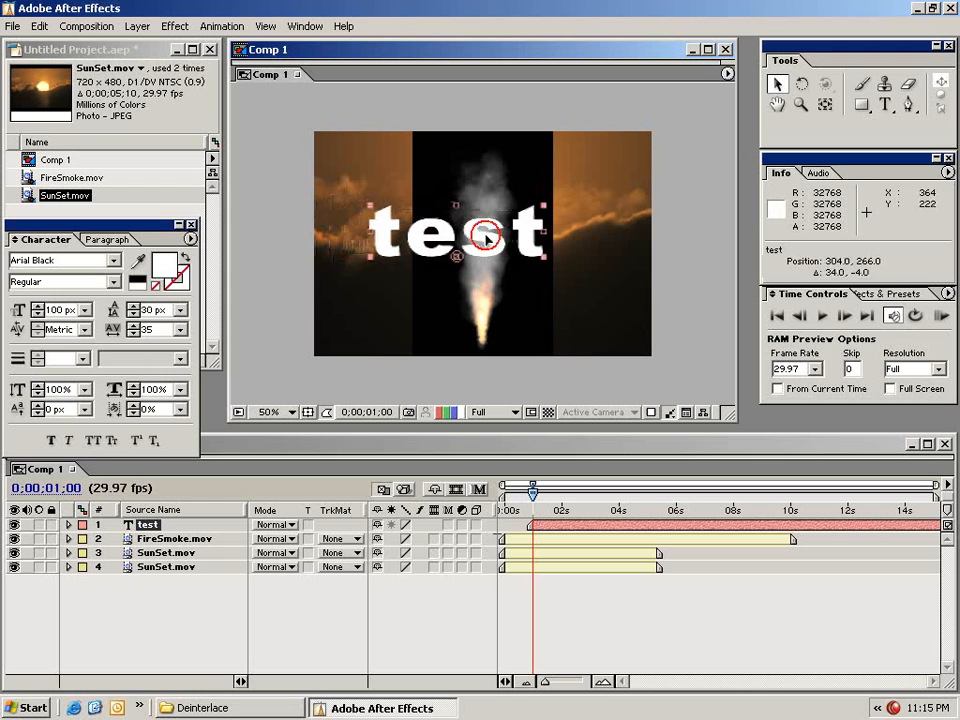
Try enlarging the "test" text to about 446%, and undo the scaling.
{"action": "key", "text": "period"}
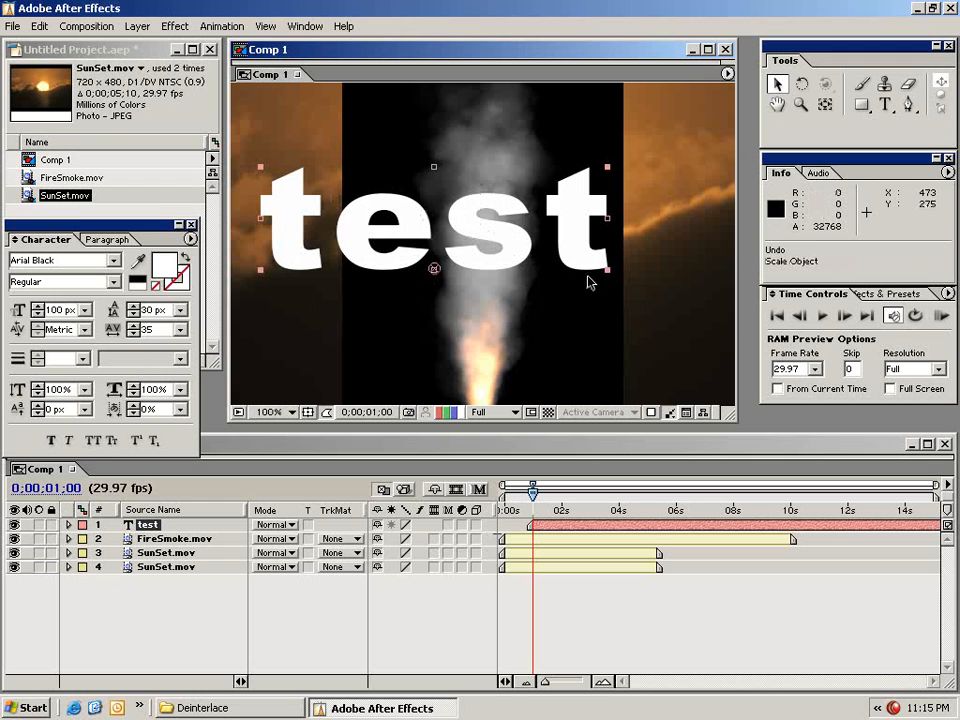
{"action": "left_click_drag", "start_coordinate": [607, 272], "coordinate": [910, 418]}
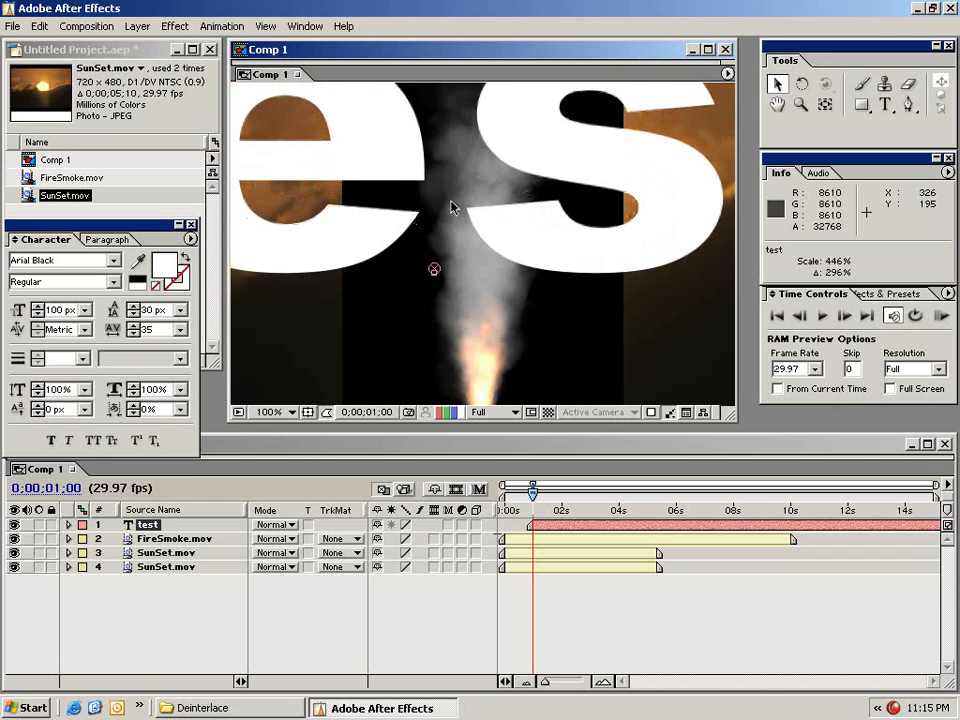
{"action": "key", "text": "ctrl+z"}
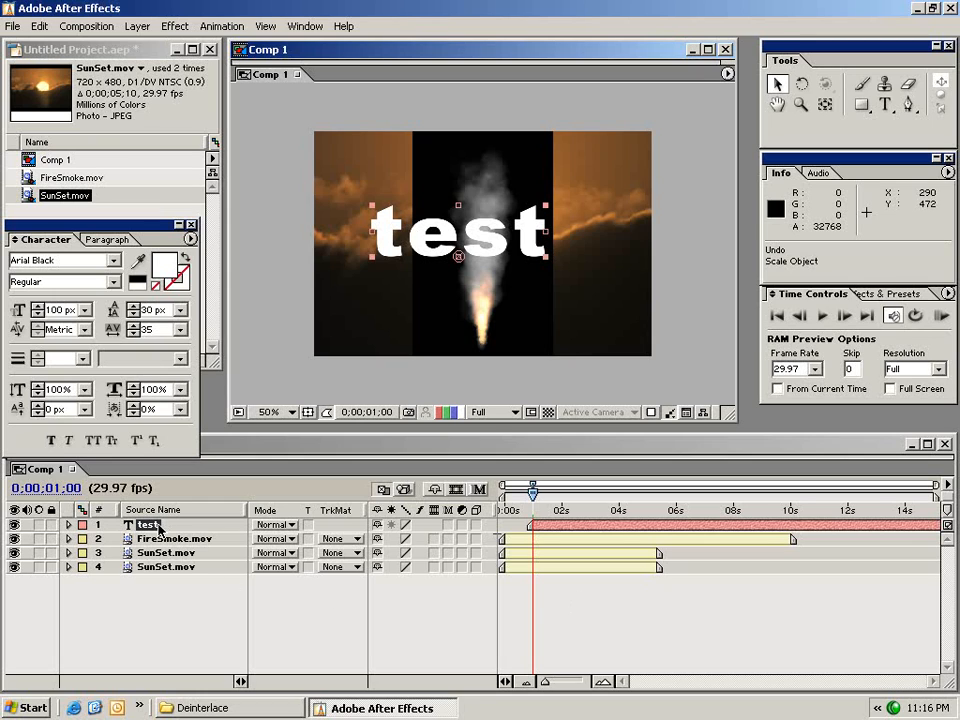
Move the "test" text to about 338, 282 and expand its layer's Transform properties.
{"action": "left_click_drag", "start_coordinate": [419, 237], "coordinate": [433, 244]}
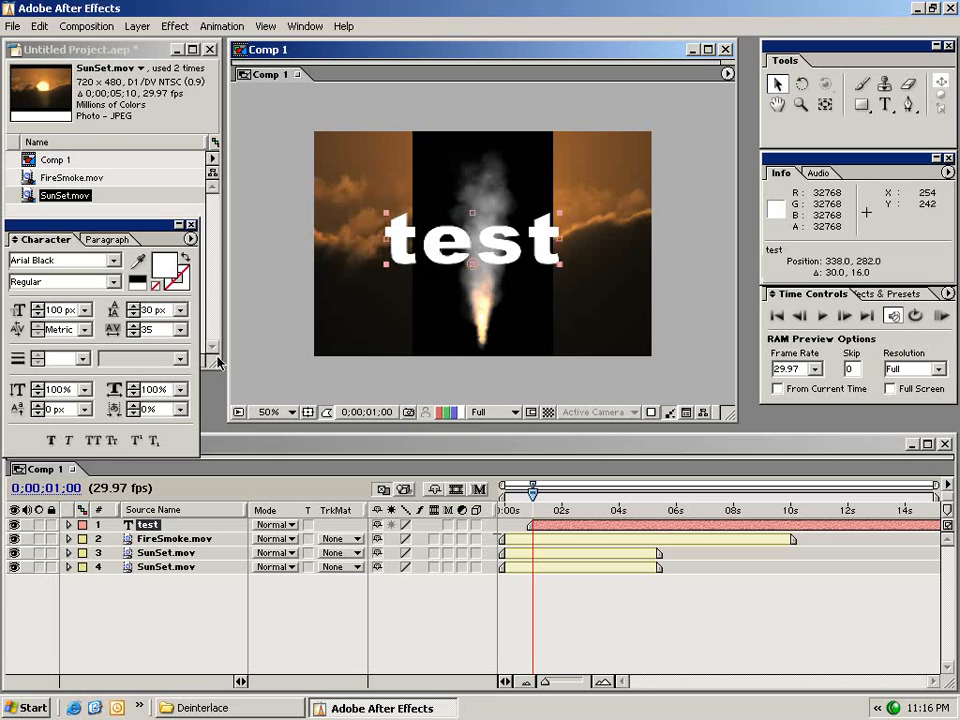
{"action": "left_click", "coordinate": [69, 525]}
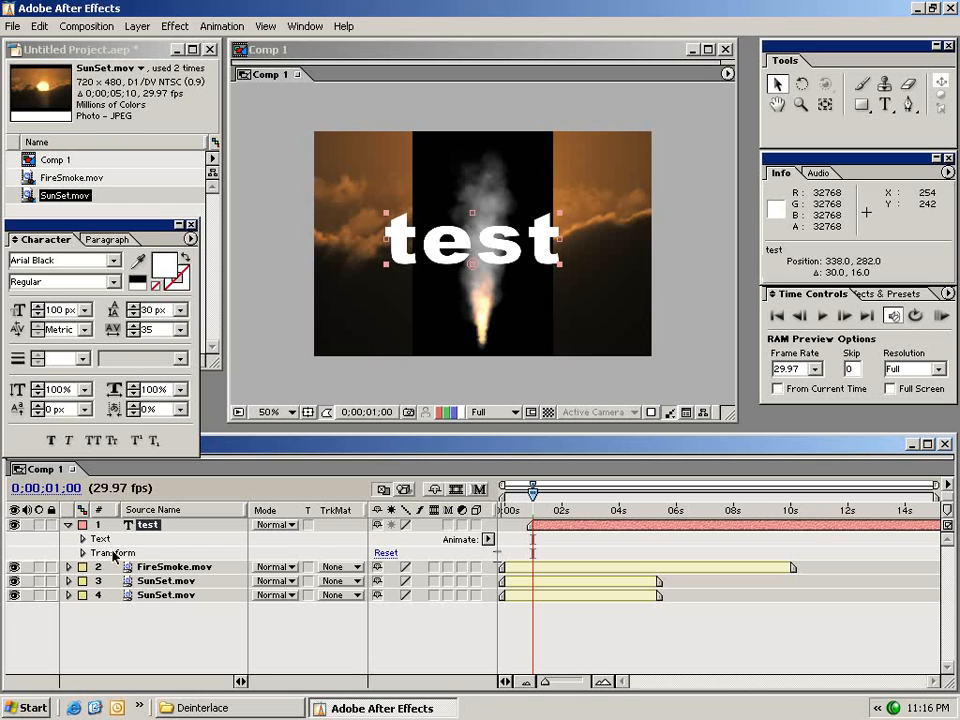
{"action": "left_click", "coordinate": [82, 552]}
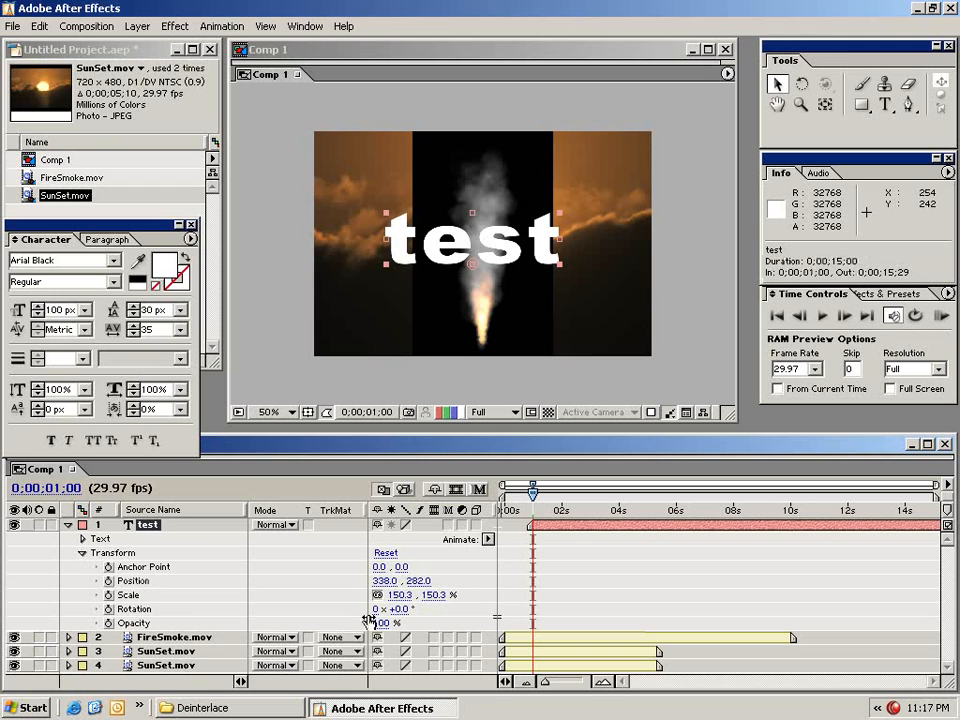
Try out different Scale and Rotation values on the text, such as 184.3% scale and 98° rotation.
{"action": "mouse_move", "coordinate": [429, 596]}
{"action": "left_mouse_down"}
{"action": "mouse_move", "coordinate": [475, 595]}
{"action": "mouse_move", "coordinate": [462, 595]}
{"action": "left_mouse_up"}
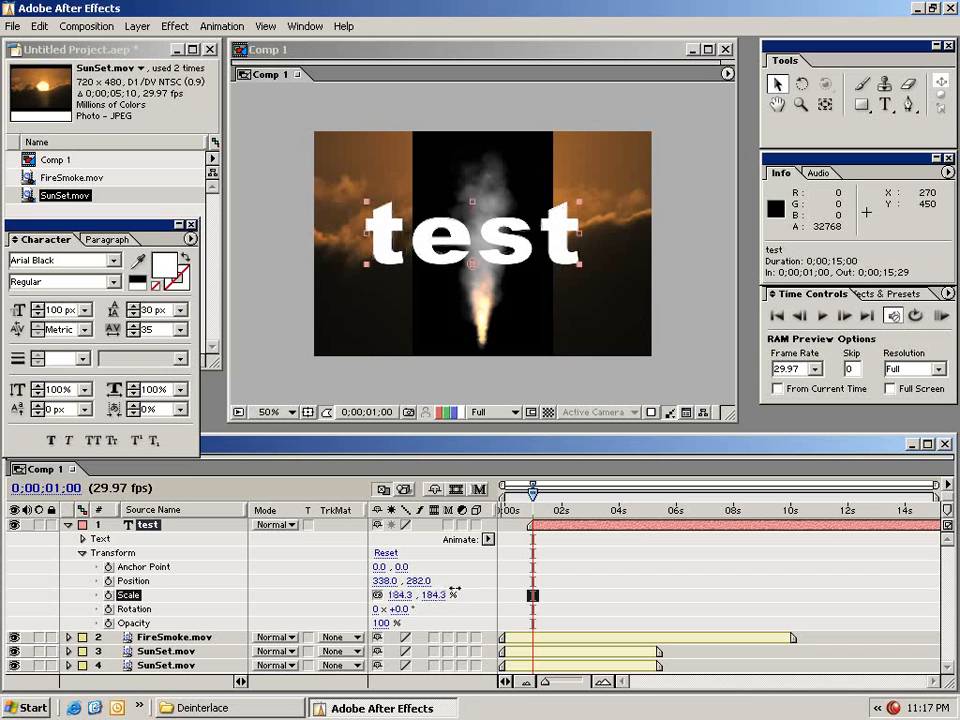
{"action": "left_click_drag", "start_coordinate": [403, 612], "coordinate": [352, 557]}
{"action": "left_click_drag", "start_coordinate": [436, 596], "coordinate": [491, 593]}
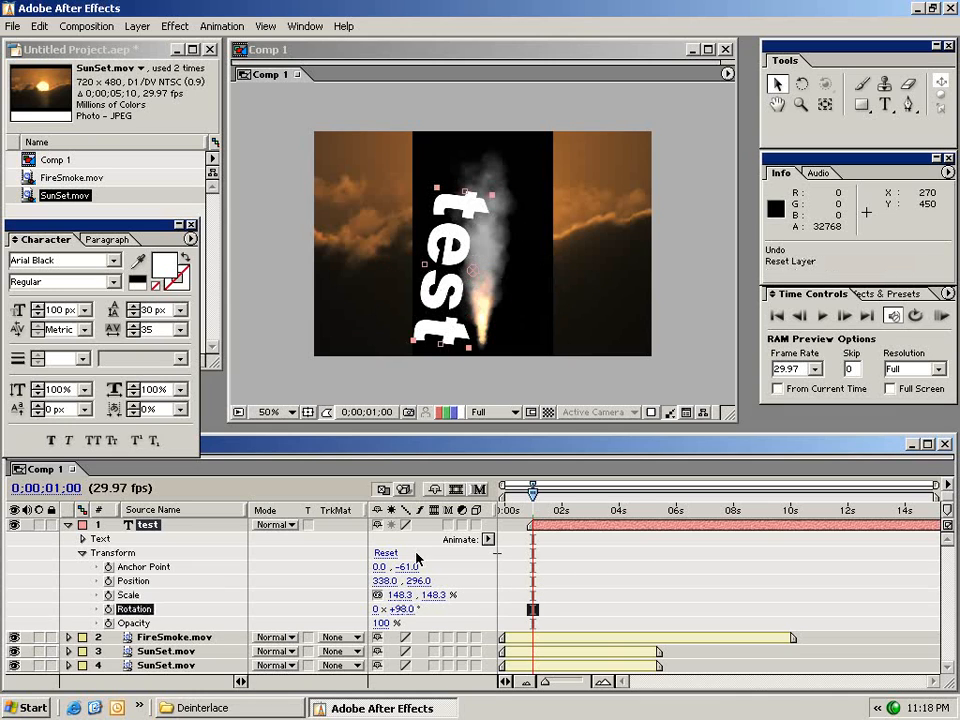
Reset the text layer's transform, and move the text just outside the frame's left edge to about -128, 260.
{"action": "left_click", "coordinate": [386, 553]}
{"action": "left_click", "coordinate": [549, 557]}
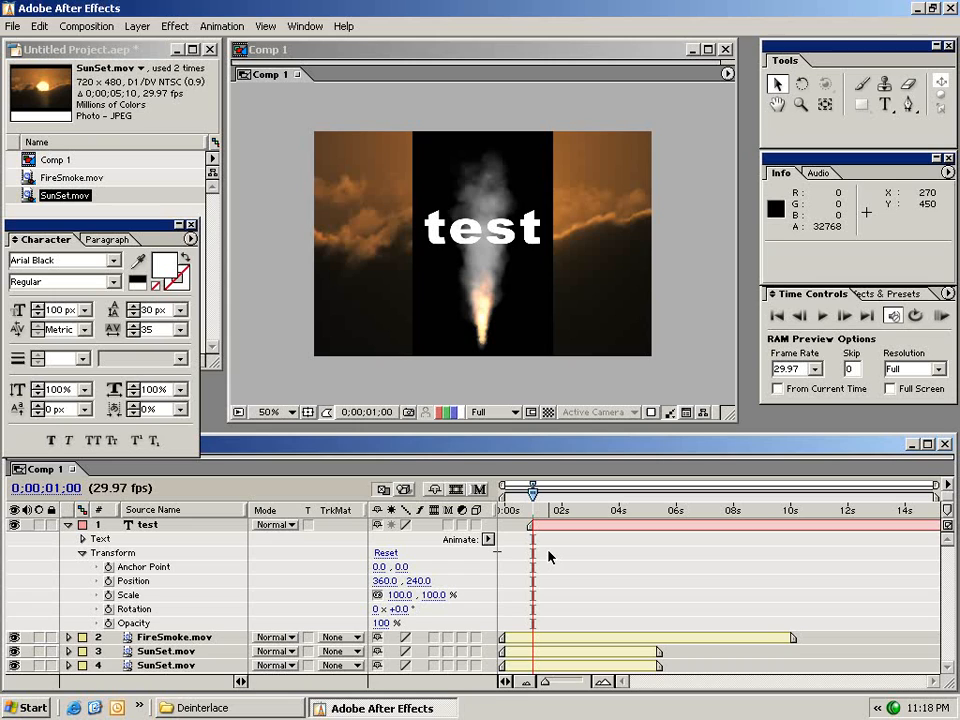
{"action": "left_click", "coordinate": [546, 527]}
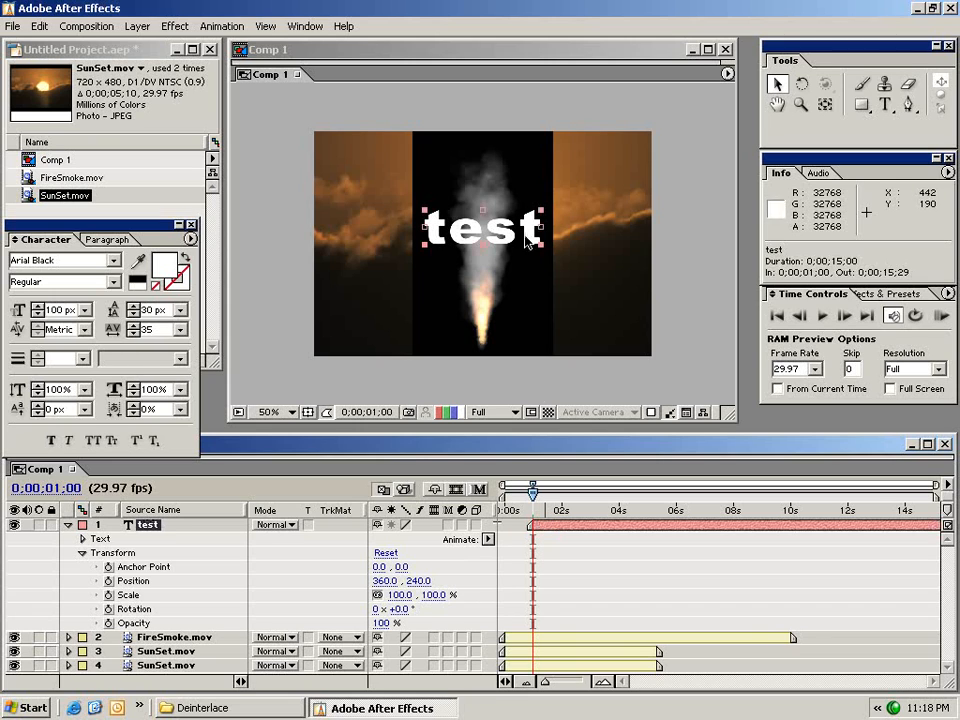
{"action": "left_click_drag", "start_coordinate": [521, 236], "coordinate": [309, 249]}
{"action": "left_click", "coordinate": [550, 538]}
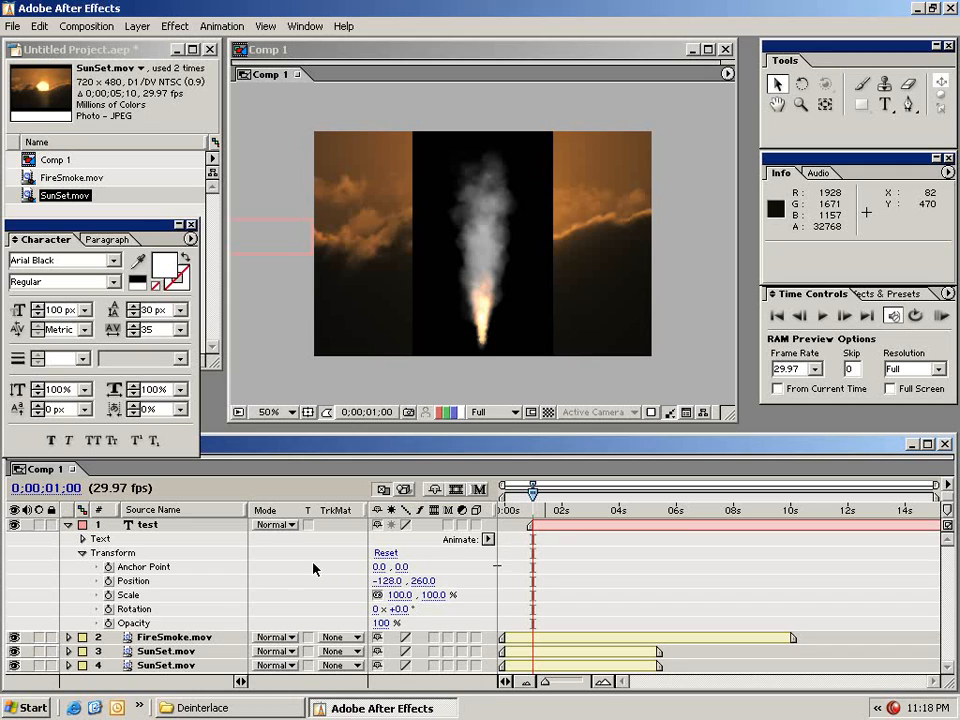
Keyframe the text's Position from its off-frame start at 0;00;01;00 to about 884, 256 at 0;00;02;19, and scrub the motion.
{"action": "left_click", "coordinate": [109, 581]}
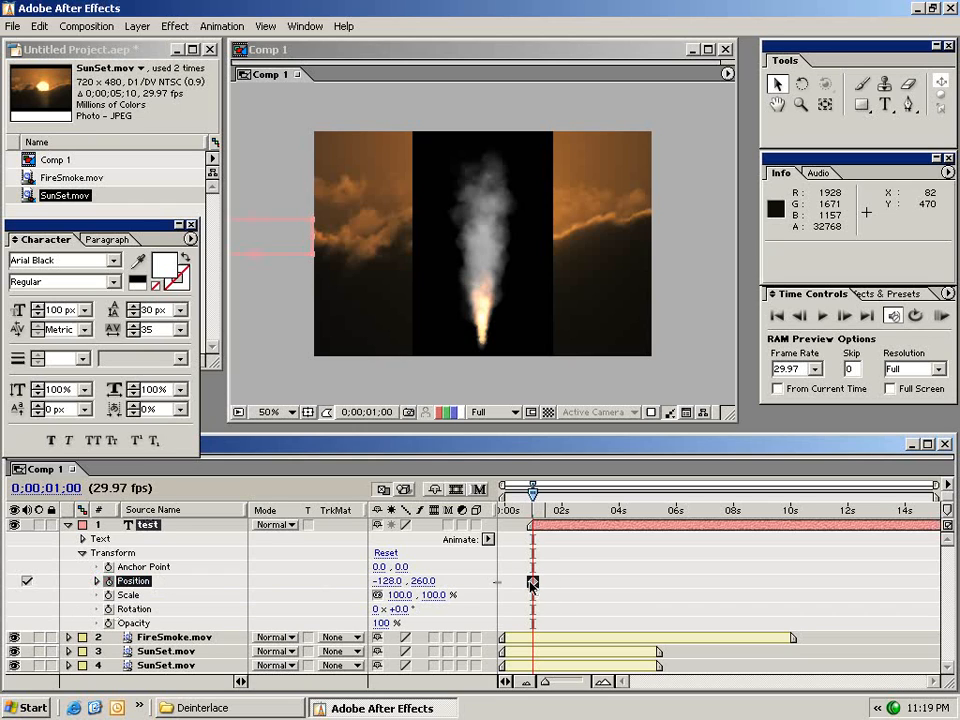
{"action": "left_click_drag", "start_coordinate": [532, 494], "coordinate": [580, 497]}
{"action": "left_click_drag", "start_coordinate": [241, 243], "coordinate": [716, 240]}
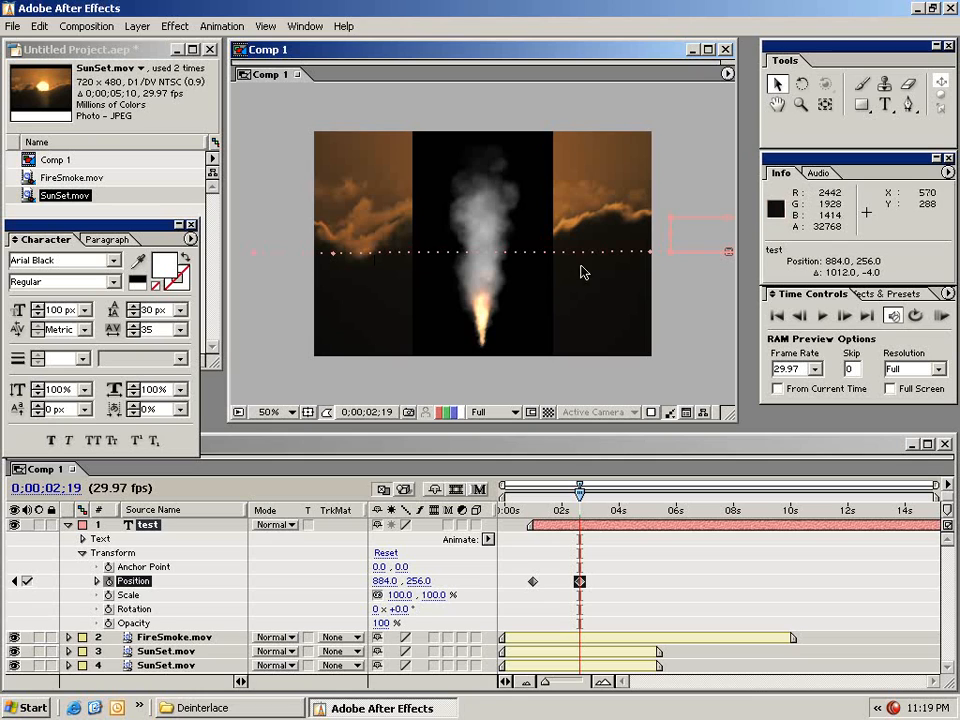
{"action": "left_click_drag", "start_coordinate": [580, 494], "coordinate": [556, 503]}
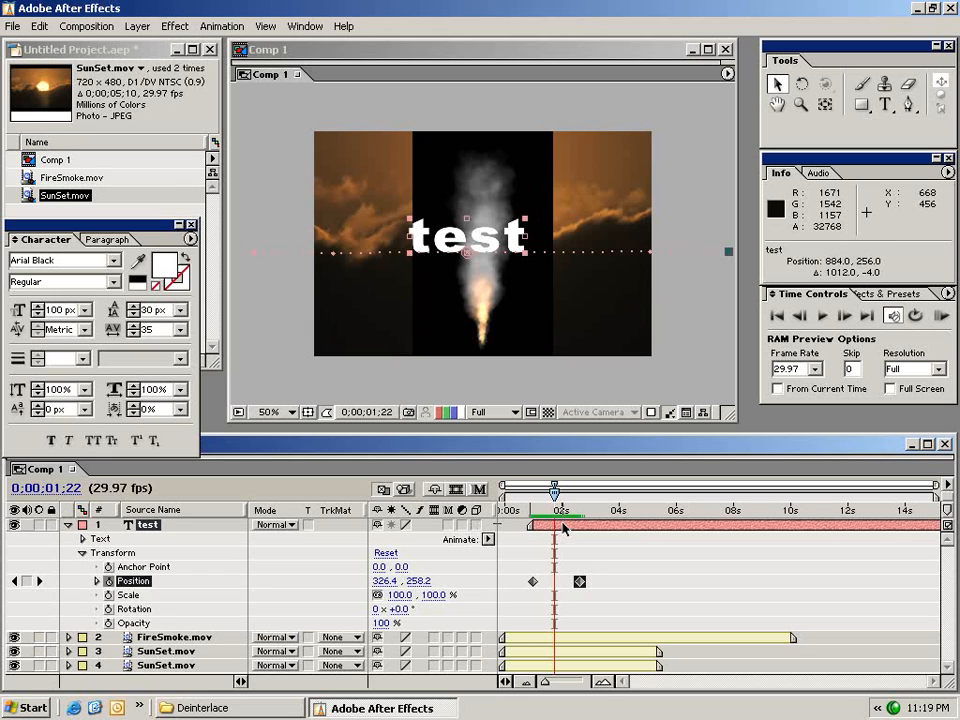
Enable motion blur for the text layer and the composition, and check the moving text at other times.
{"action": "left_click", "coordinate": [448, 526]}
{"action": "left_click", "coordinate": [480, 491]}
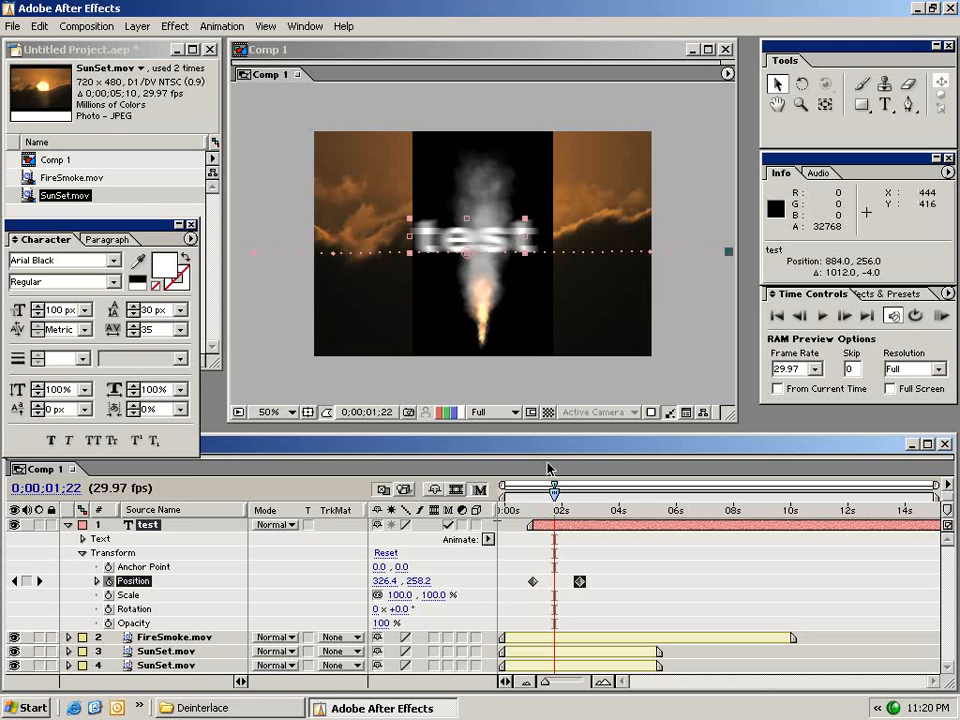
{"action": "mouse_move", "coordinate": [550, 501]}
{"action": "left_mouse_down"}
{"action": "mouse_move", "coordinate": [541, 501]}
{"action": "mouse_move", "coordinate": [579, 502]}
{"action": "mouse_move", "coordinate": [543, 501]}
{"action": "left_mouse_up"}
{"action": "left_click", "coordinate": [596, 581]}
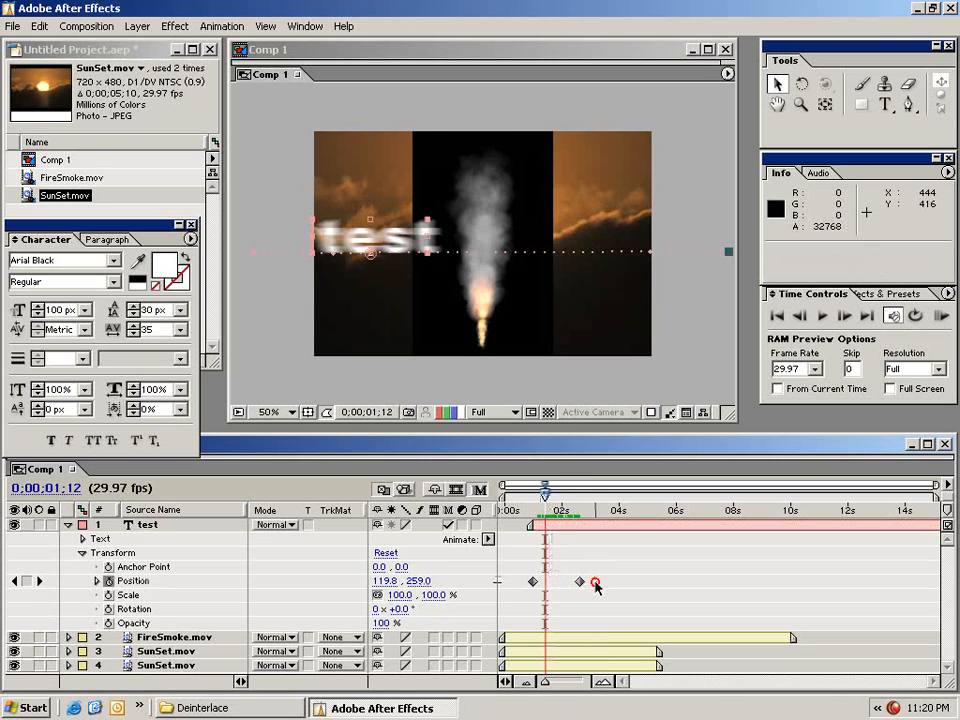
{"action": "left_click", "coordinate": [550, 507]}
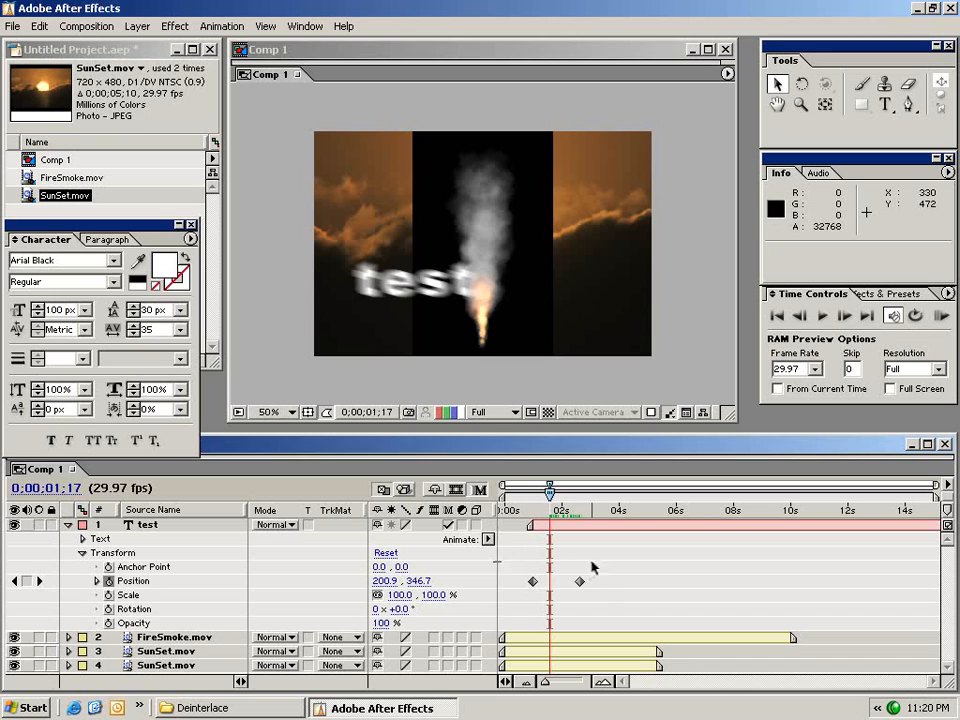
Delete both Position keyframes of the text layer and reset its transform.
{"action": "left_click", "coordinate": [626, 558]}
{"action": "left_click_drag", "start_coordinate": [540, 592], "coordinate": [513, 604]}
{"action": "key", "text": "Delete"}
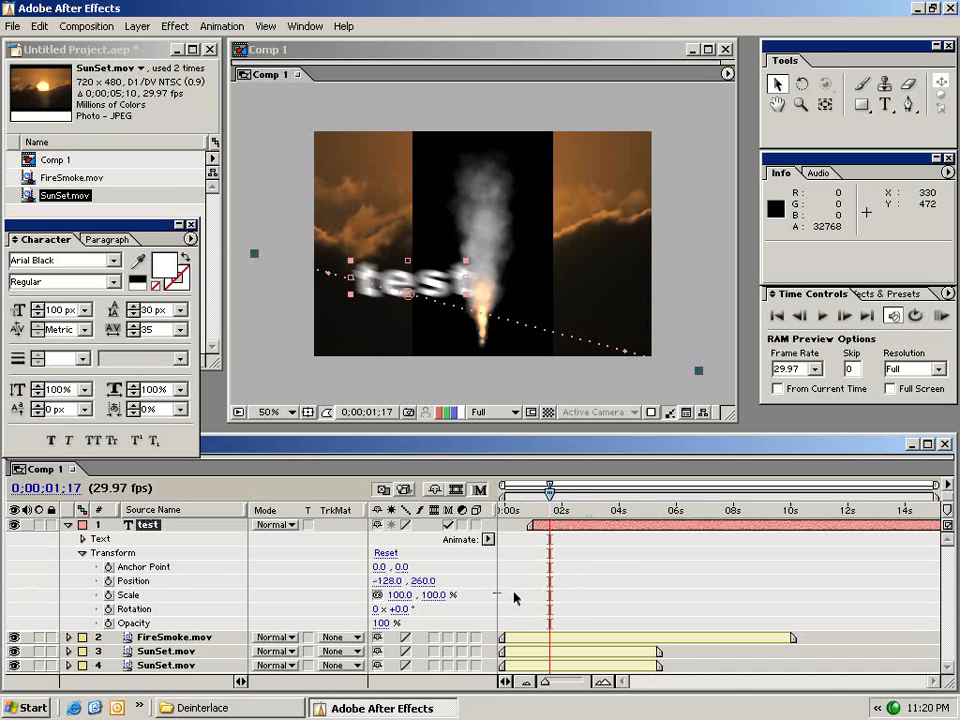
{"action": "left_click", "coordinate": [383, 553]}
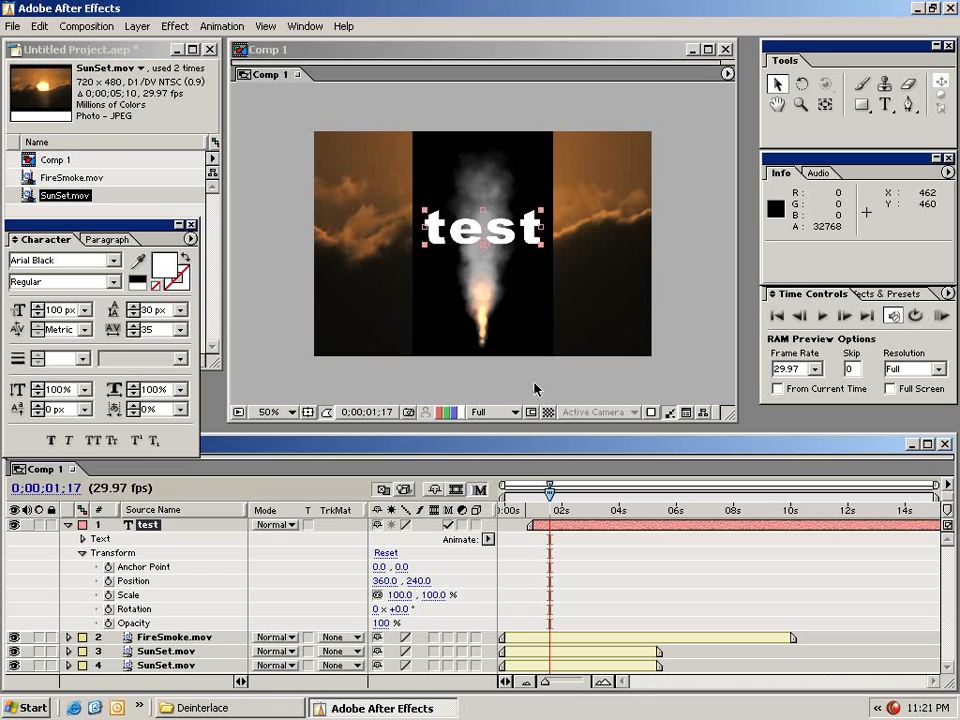
Animate the text's Opacity from 0% at 0;00;01;01 to 100% at 0;00;02;03.
{"action": "left_click", "coordinate": [535, 511]}
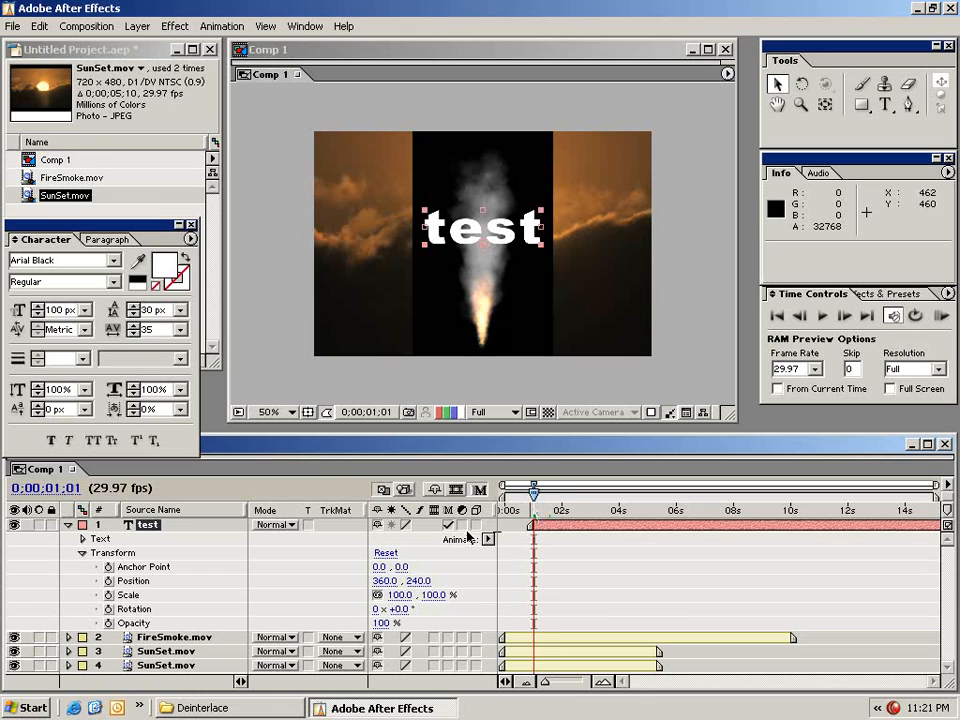
{"action": "left_click", "coordinate": [110, 624]}
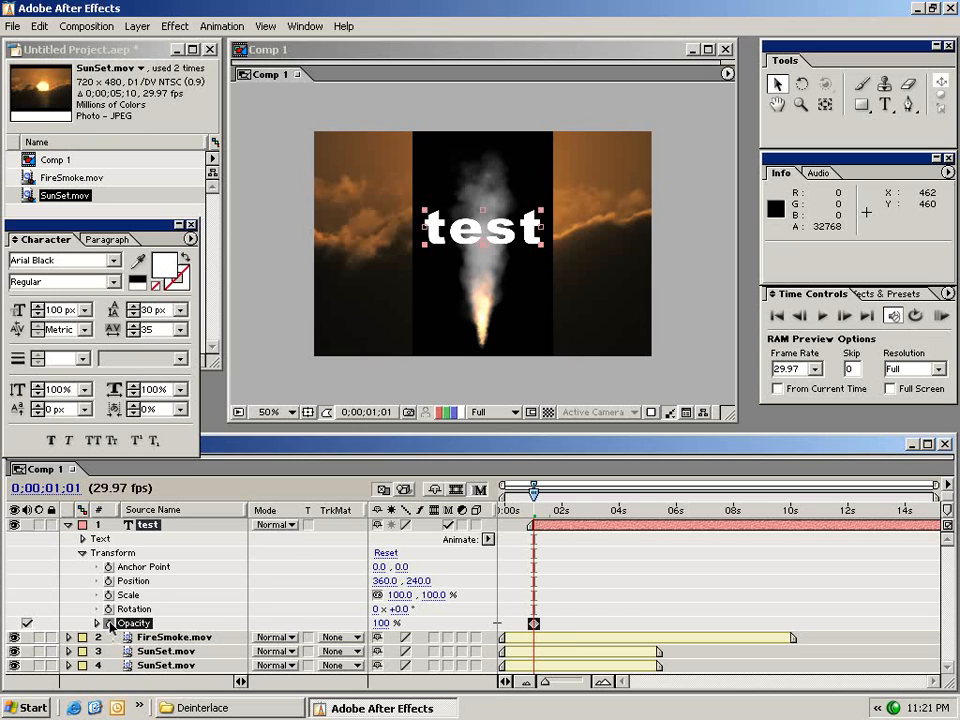
{"action": "left_click", "coordinate": [380, 623]}
{"action": "key", "text": "Return"}
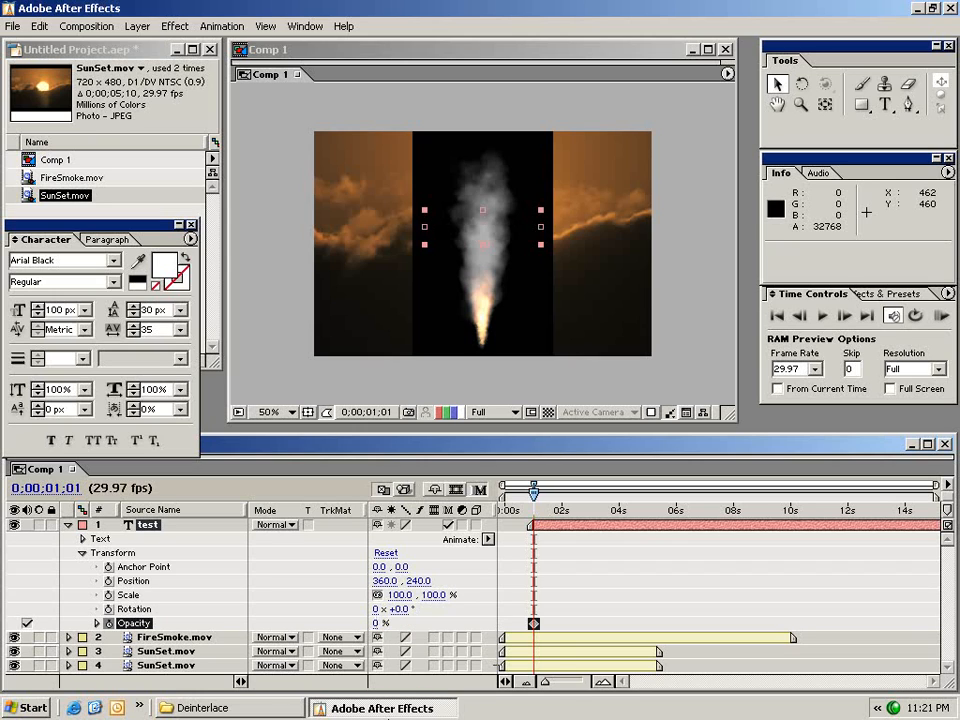
{"action": "left_click_drag", "start_coordinate": [536, 511], "coordinate": [565, 510]}
{"action": "left_click_drag", "start_coordinate": [380, 623], "coordinate": [540, 615]}
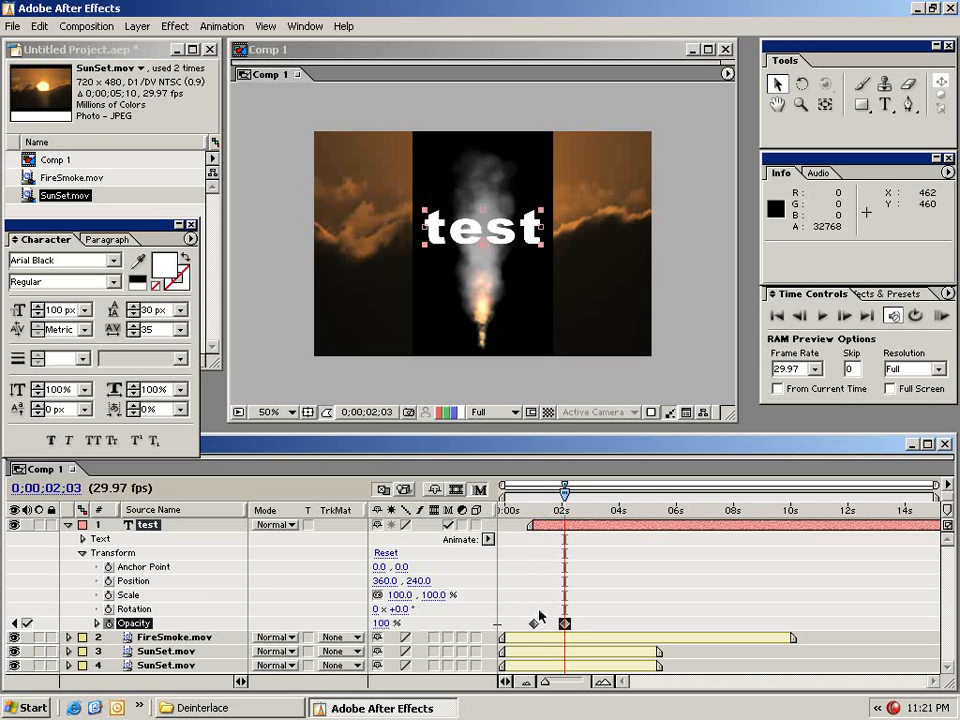
Deselect the text layer and preview its opacity fade from about 1 second onward.
{"action": "left_click", "coordinate": [576, 556]}
{"action": "left_click", "coordinate": [527, 513]}
{"action": "key", "text": "space"}
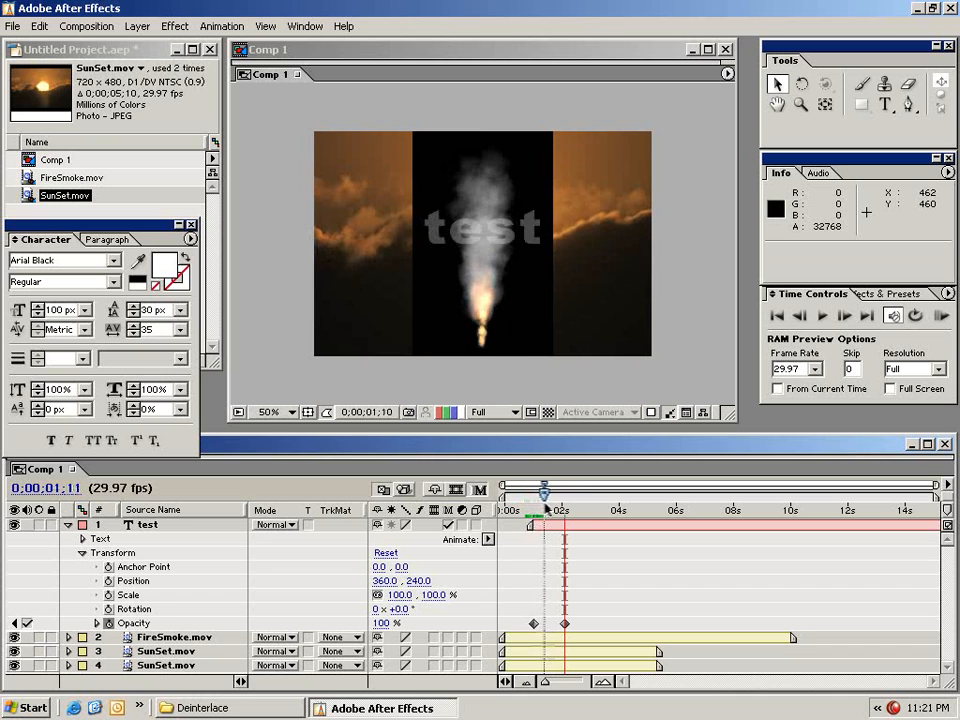
{"action": "left_click_drag", "start_coordinate": [545, 511], "coordinate": [584, 511]}
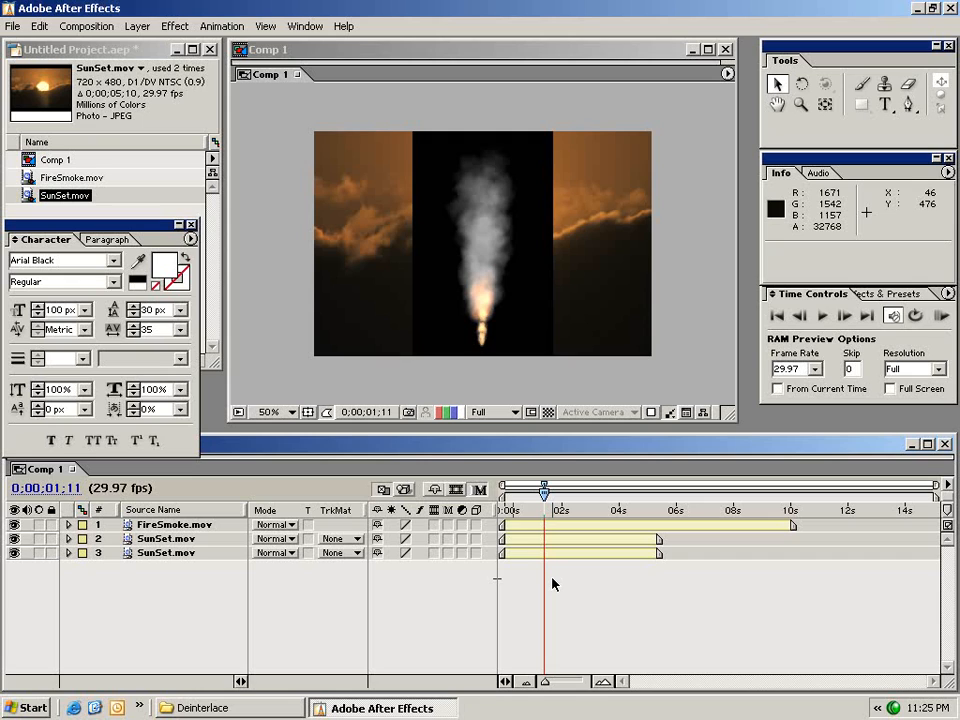
Move the FireSmoke.mov layer out past the right edge of the composition frame.
{"action": "left_click", "coordinate": [469, 309]}
{"action": "left_click_drag", "start_coordinate": [454, 294], "coordinate": [697, 293]}
Time-stretch the upper SunSet.mov layer with a stretch factor of 50%, holding the layer in-point in place.
{"action": "left_click", "coordinate": [170, 539]}
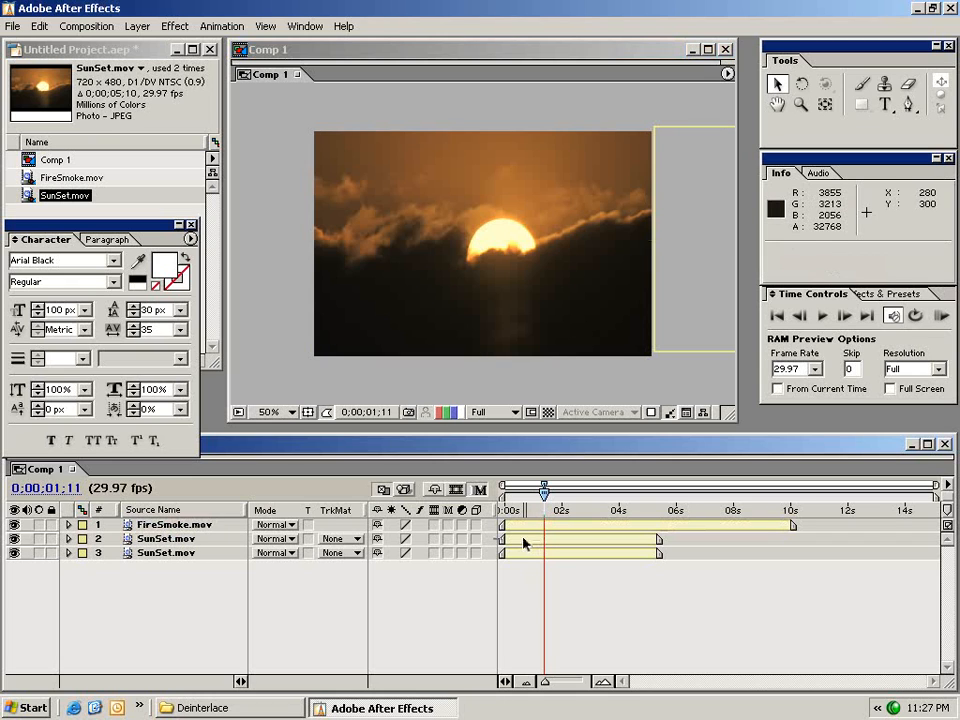
{"action": "left_click", "coordinate": [459, 326]}
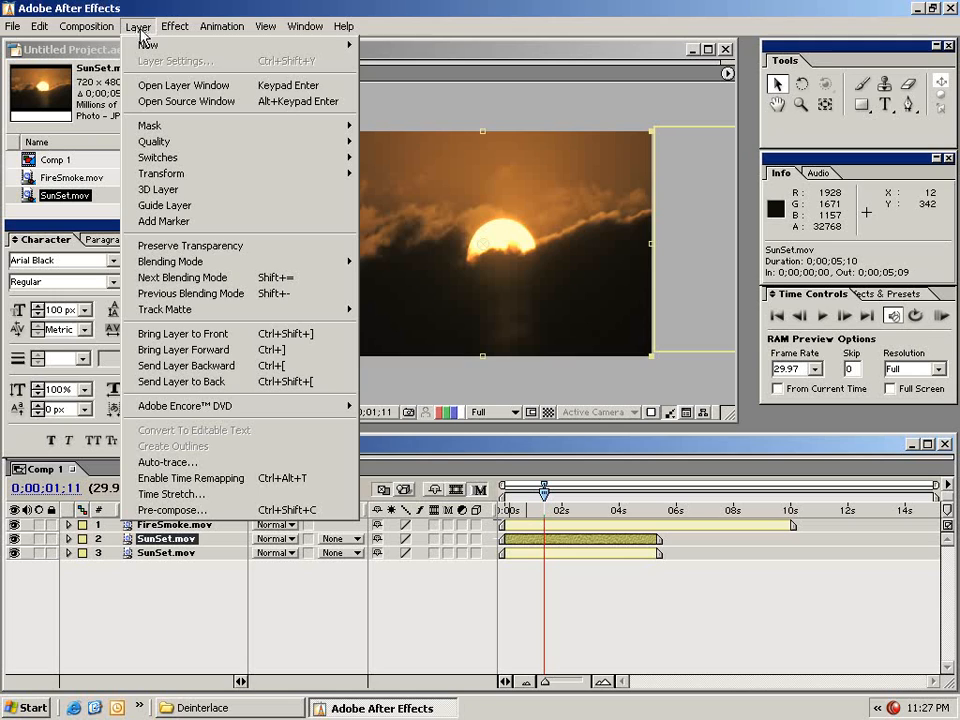
{"action": "left_click", "coordinate": [268, 494]}
{"action": "left_click", "coordinate": [289, 462]}
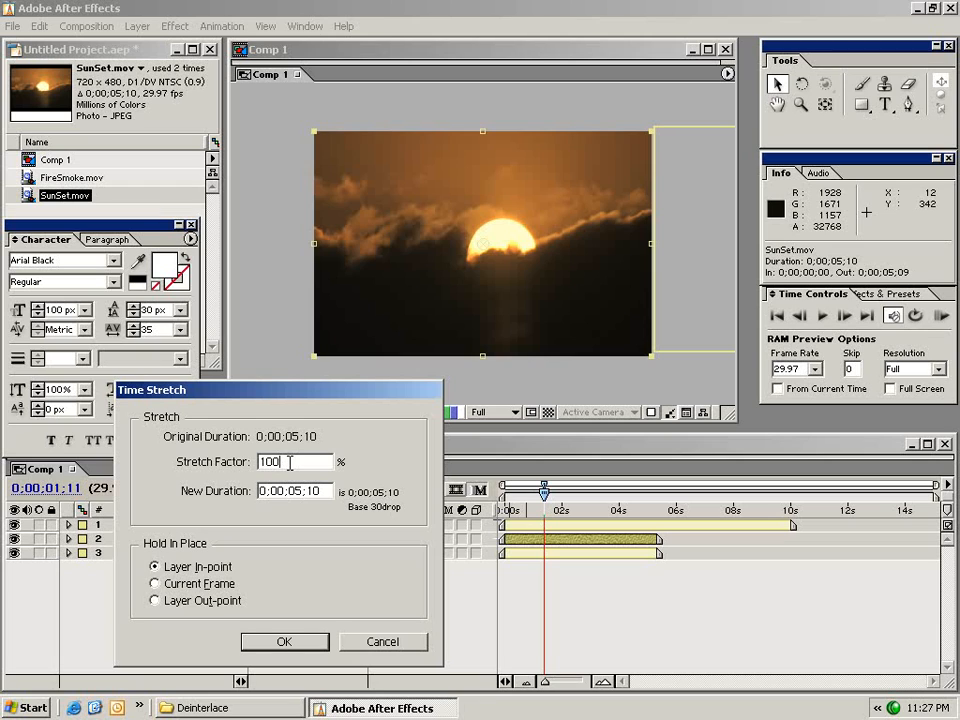
{"action": "left_click_drag", "start_coordinate": [303, 462], "coordinate": [261, 462]}
{"action": "double_click", "coordinate": [267, 461]}
{"action": "type", "text": "50"}
{"action": "left_click", "coordinate": [284, 641]}
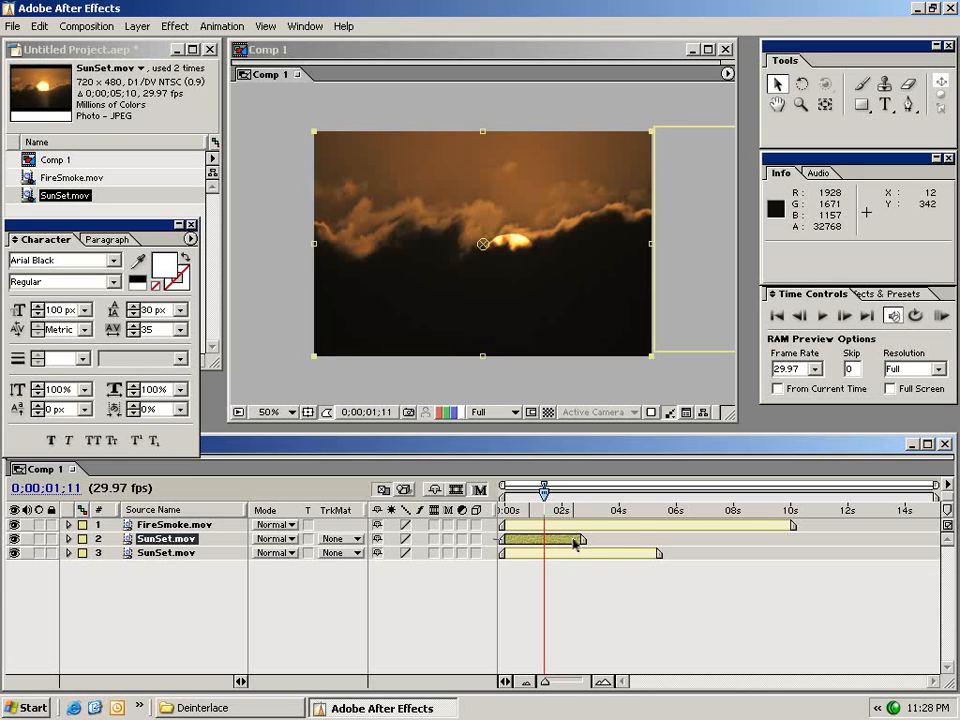
Delete the lower SunSet.mov layer and the FireSmoke.mov layer from Comp 1.
{"action": "left_click_drag", "start_coordinate": [510, 500], "coordinate": [529, 512]}
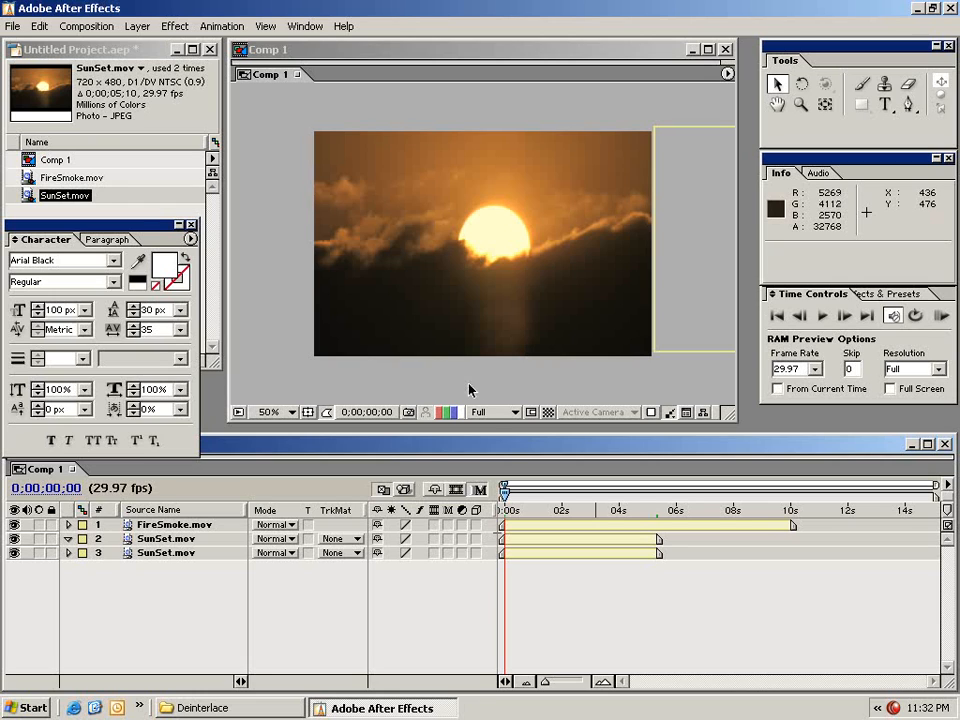
{"action": "left_click", "coordinate": [160, 557]}
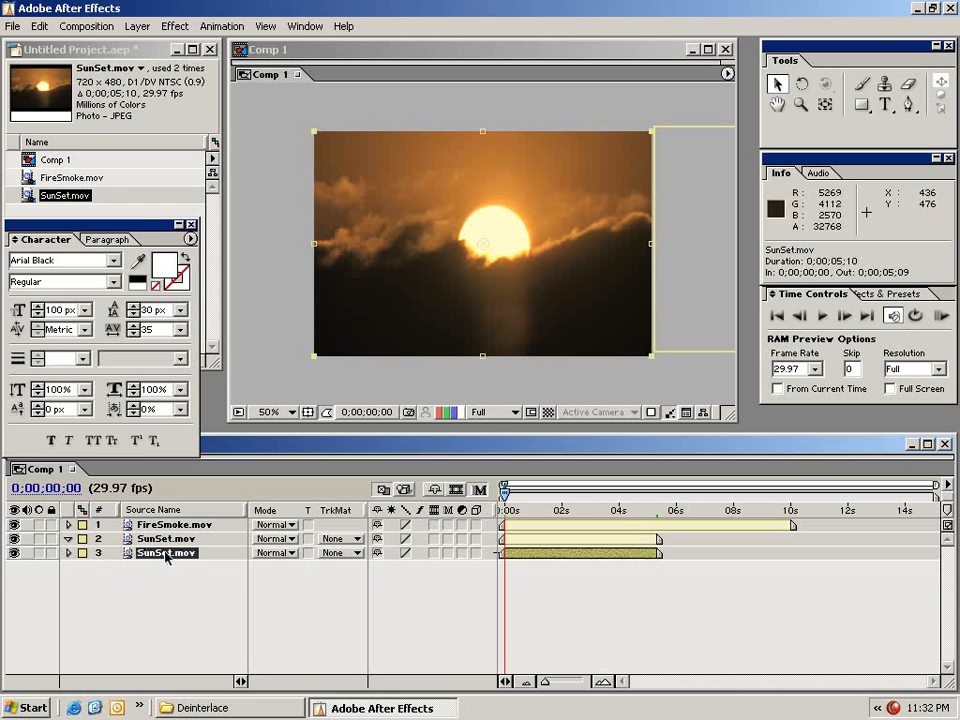
{"action": "key", "text": "Delete"}
{"action": "left_click", "coordinate": [150, 524]}
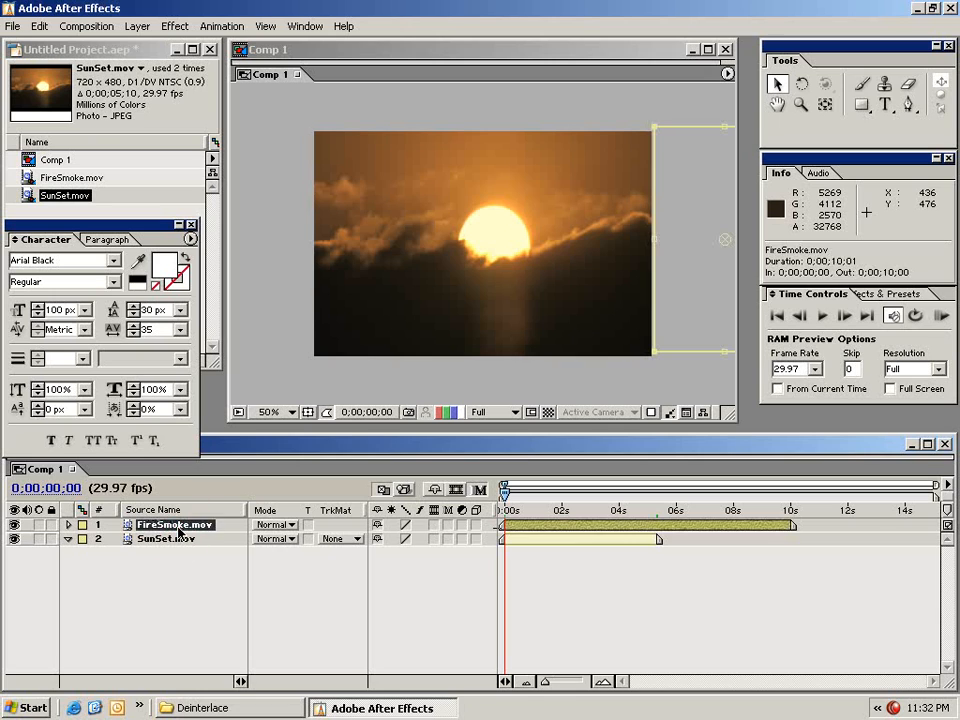
{"action": "key", "text": "Delete"}
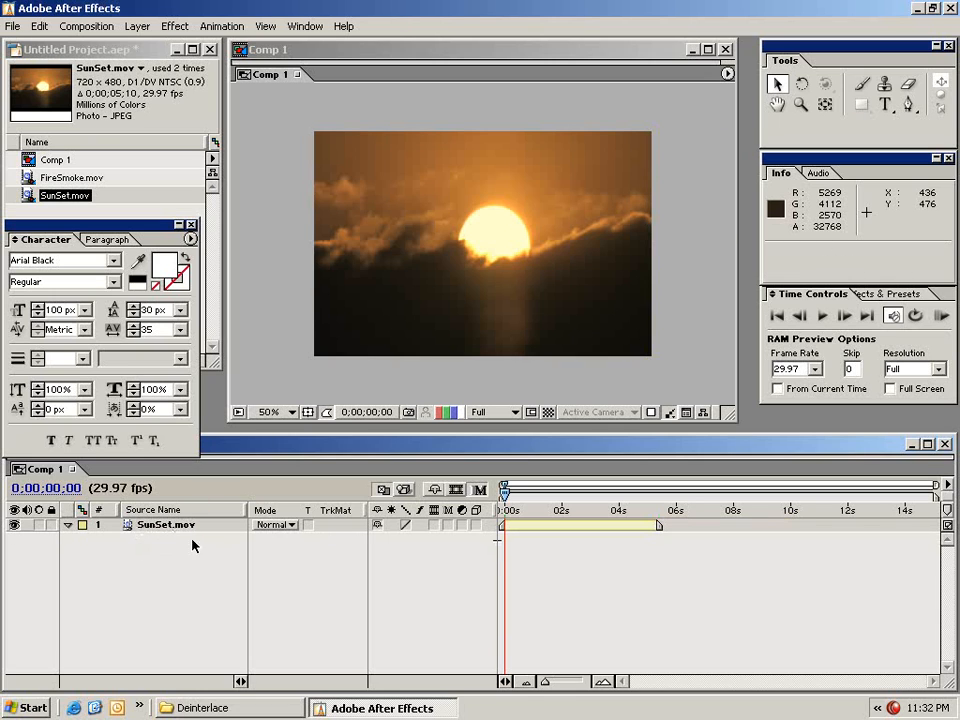
Draw a rectangular mask about 470 × 288 px on the SunSet.mov layer, enclosing the sun and the sky to its upper left.
{"action": "left_click_drag", "start_coordinate": [524, 512], "coordinate": [504, 512]}
{"action": "left_click", "coordinate": [537, 530]}
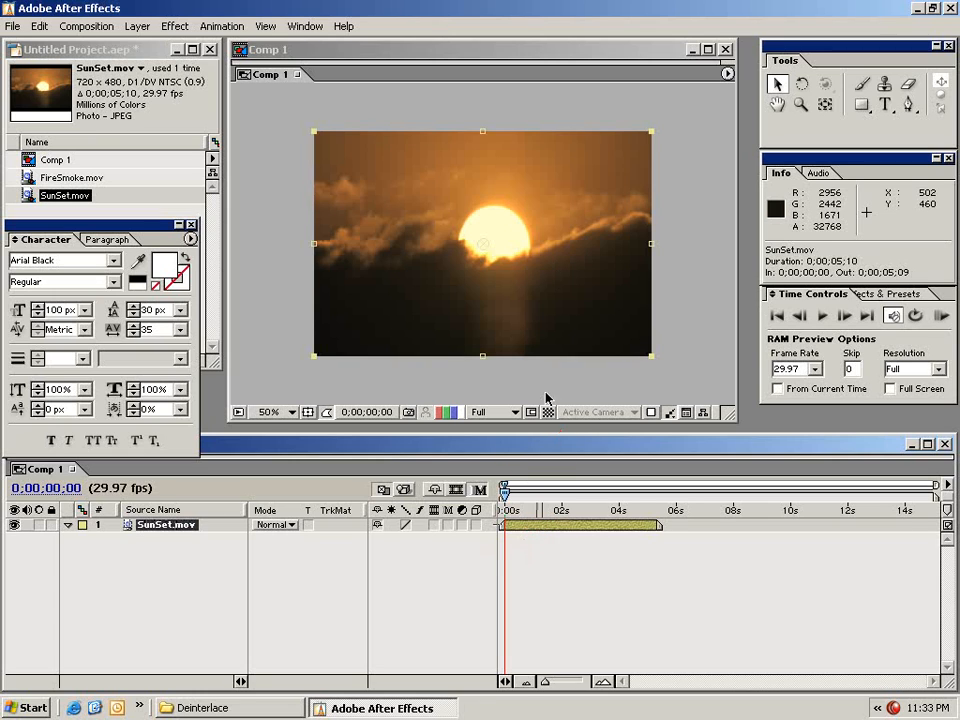
{"action": "left_click", "coordinate": [864, 108]}
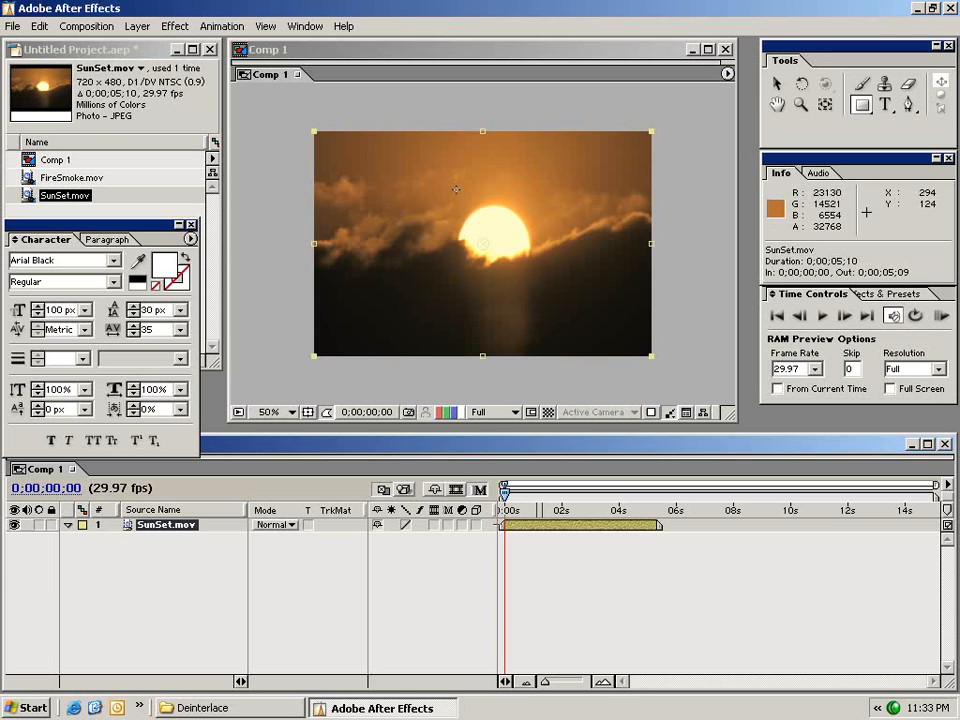
{"action": "left_click_drag", "start_coordinate": [333, 151], "coordinate": [552, 288]}
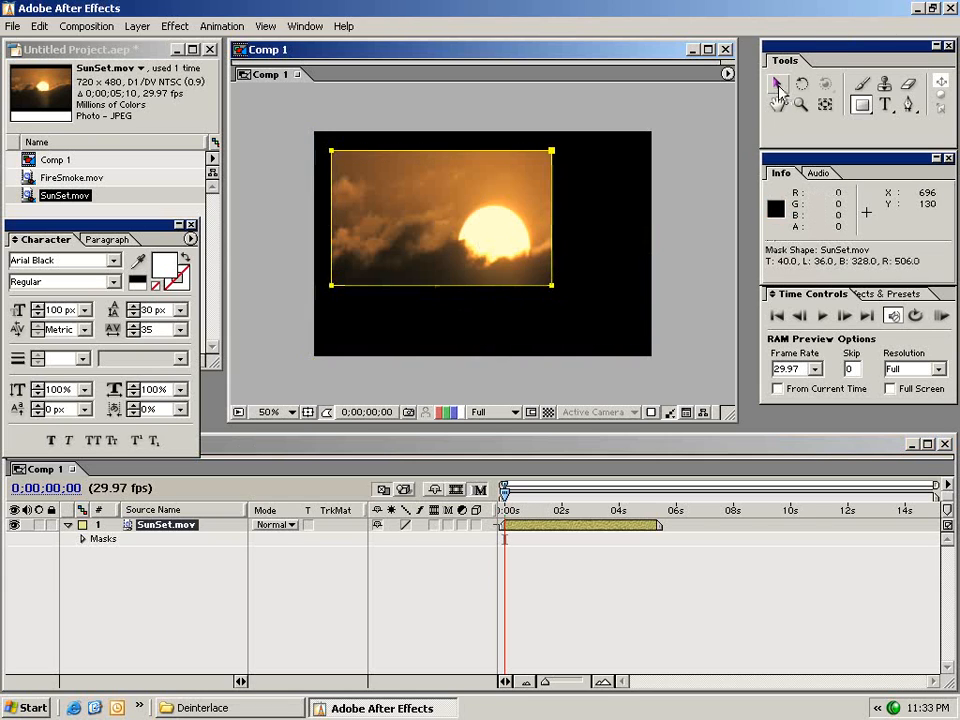
{"action": "left_click", "coordinate": [778, 90]}
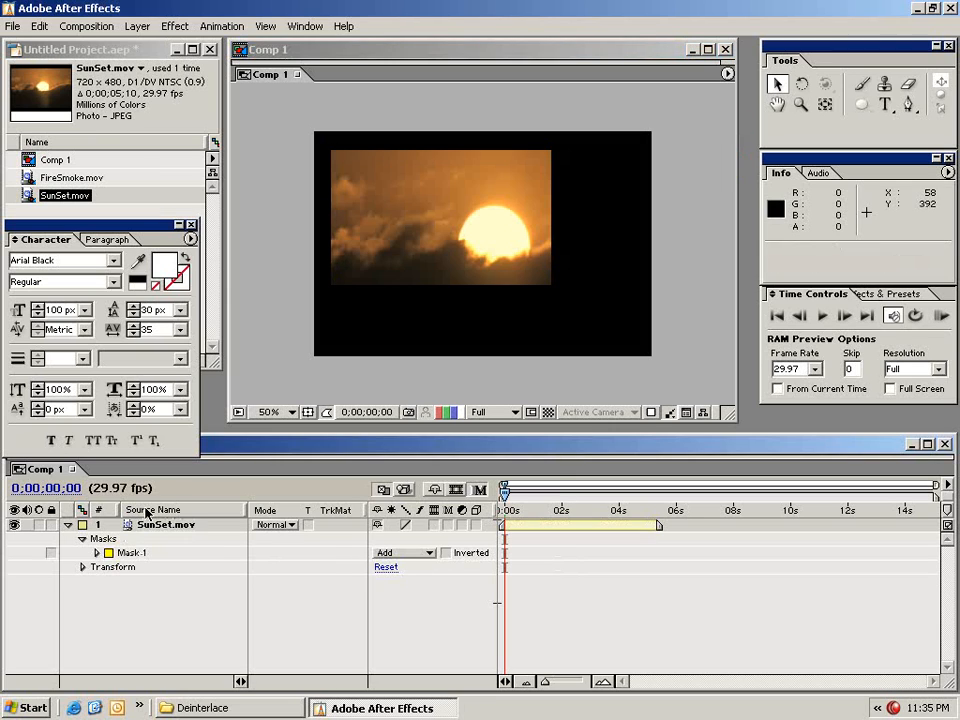
Expand Mask 1's properties, try the Subtract mask mode and return the mode to Add.
{"action": "left_click", "coordinate": [96, 553]}
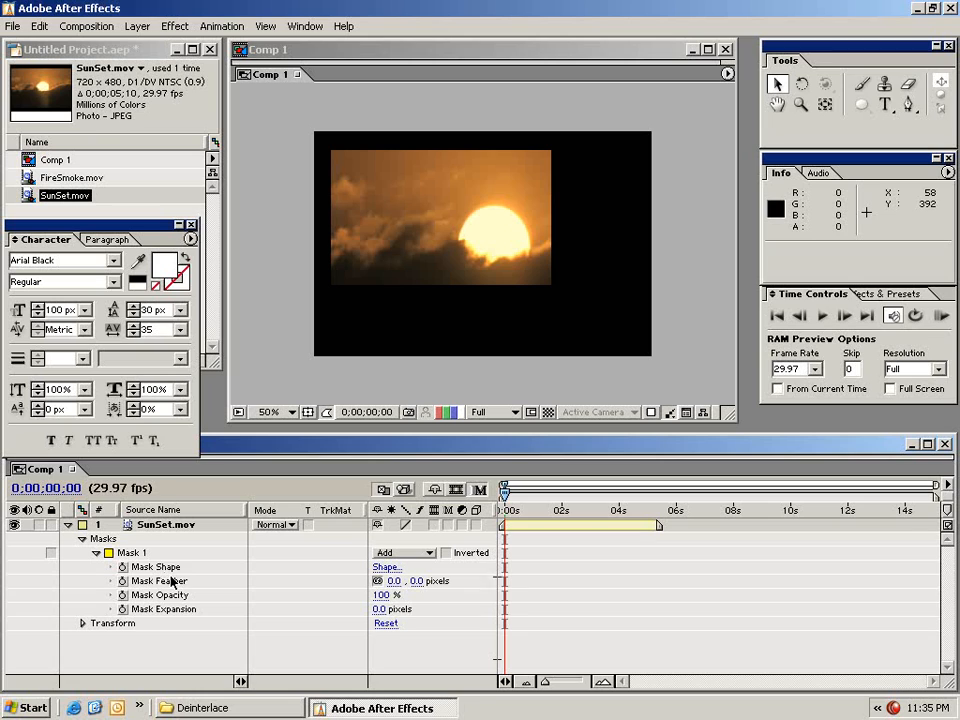
{"action": "left_click", "coordinate": [409, 552]}
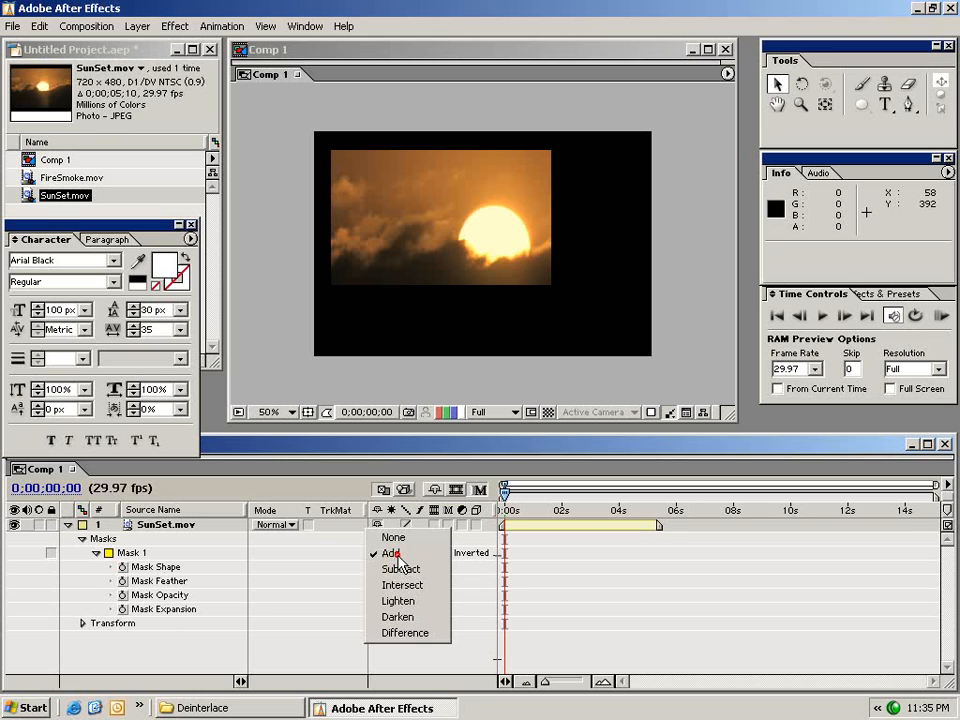
{"action": "left_click", "coordinate": [400, 569]}
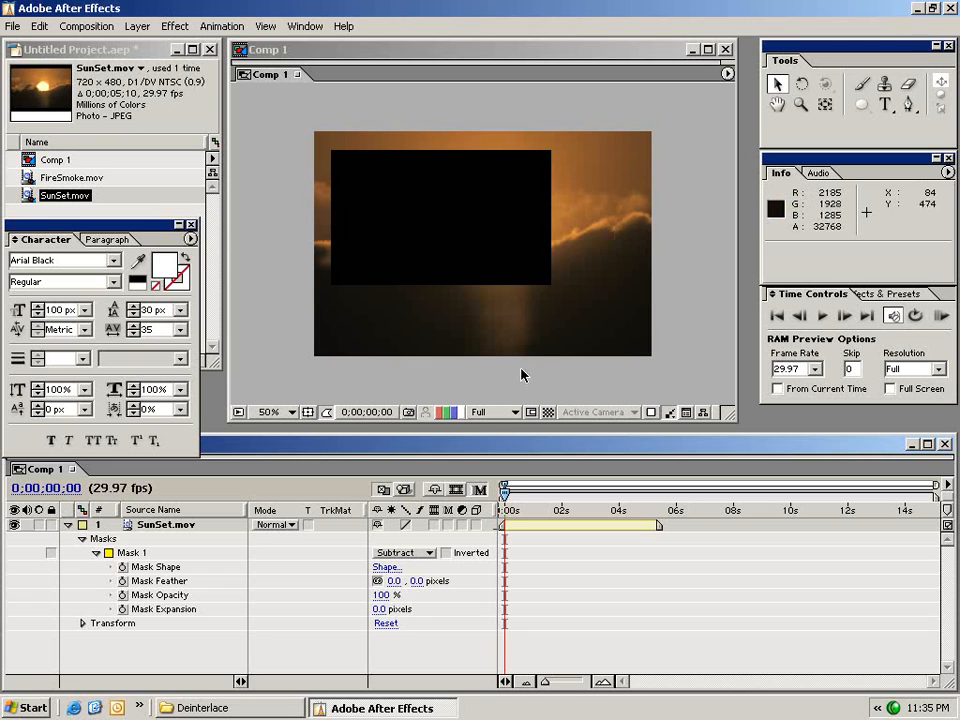
{"action": "left_click", "coordinate": [403, 552]}
{"action": "left_click", "coordinate": [392, 538]}
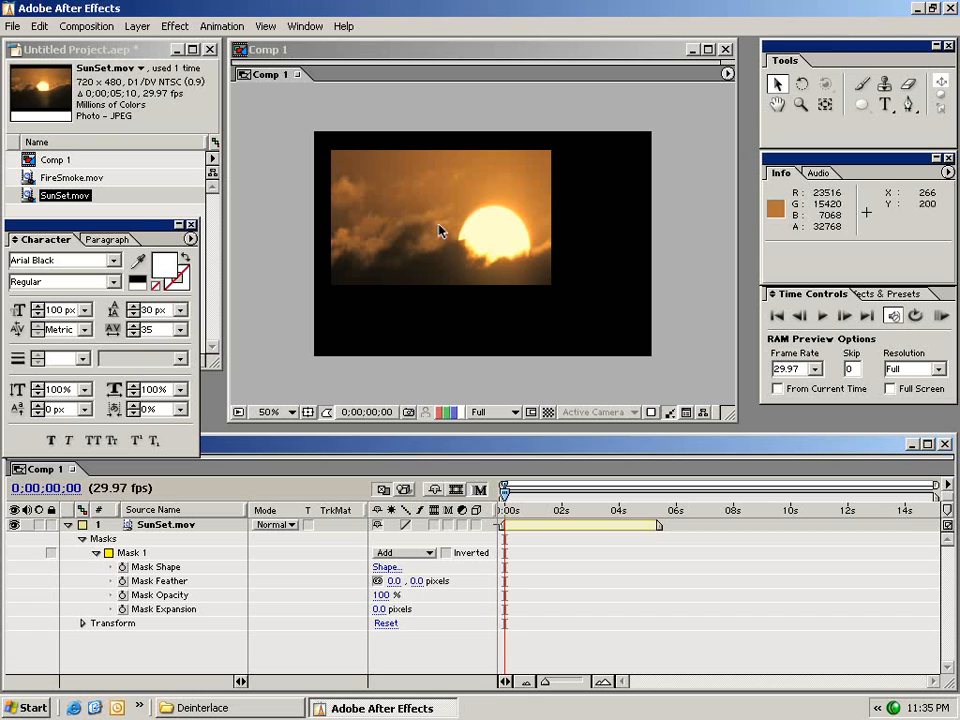
Soften Mask 1's edges with a Mask Feather of about 31 pixels and delete the mask from the SunSet.mov layer.
{"action": "left_click_drag", "start_coordinate": [394, 581], "coordinate": [433, 581]}
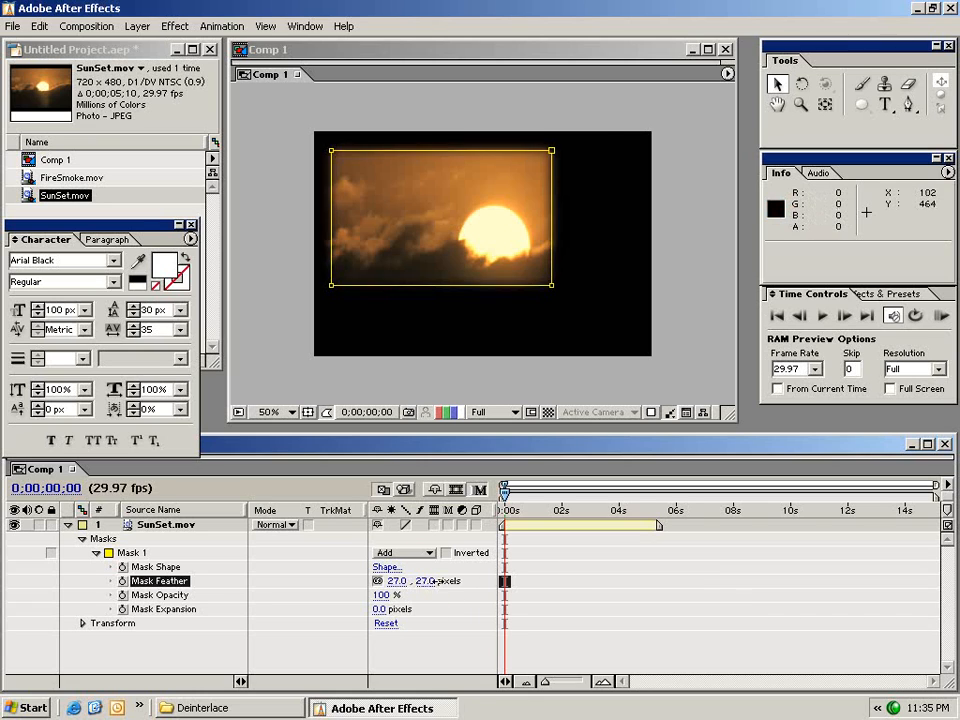
{"action": "left_click", "coordinate": [133, 556]}
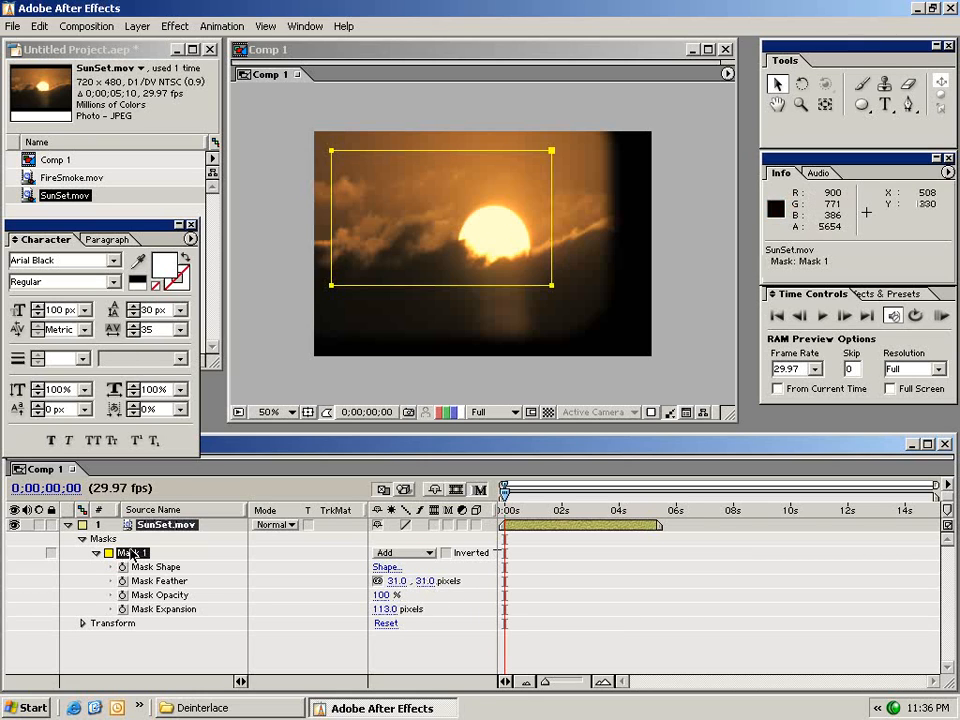
{"action": "key", "text": "Delete"}
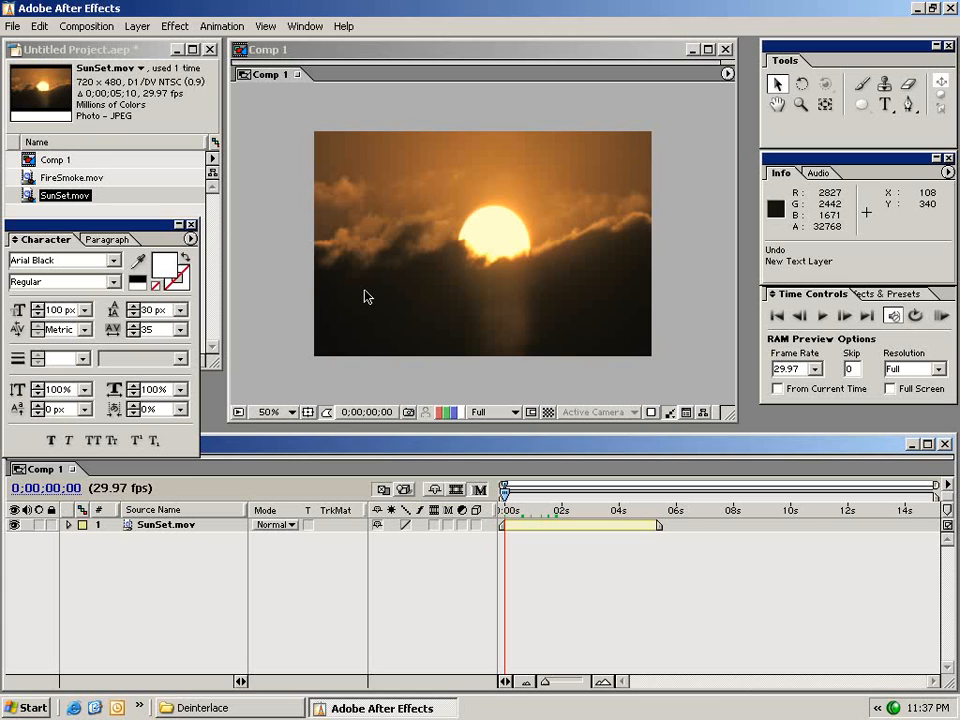
Add the text "test" over the dark lower-left area of the sunset and move it down near the frame's bottom edge.
{"action": "left_click", "coordinate": [885, 104]}
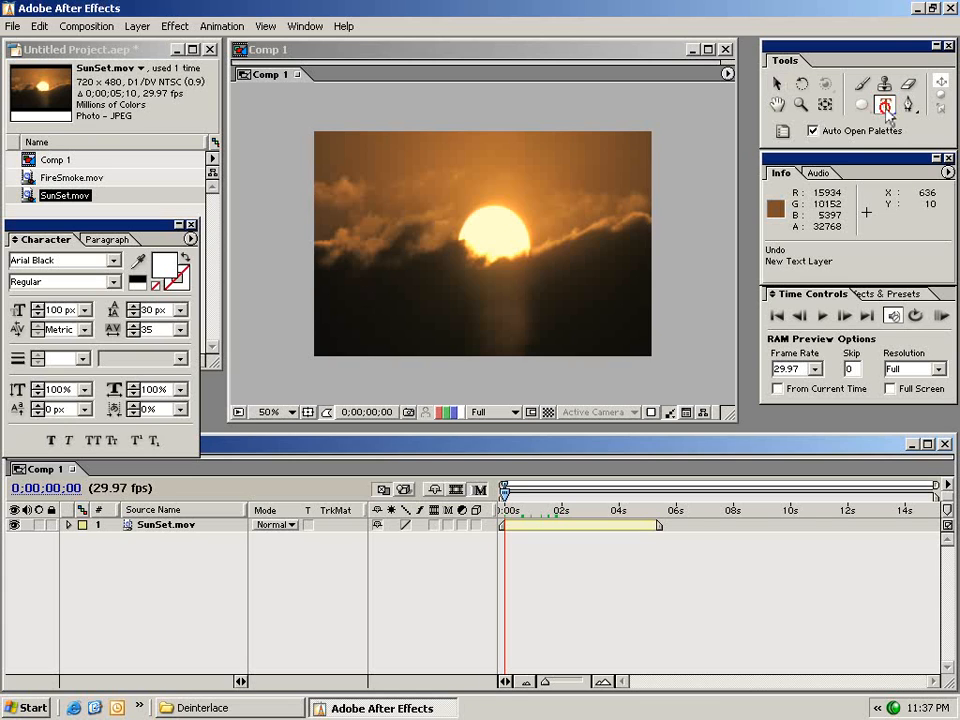
{"action": "left_click", "coordinate": [392, 304]}
{"action": "type", "text": "test"}
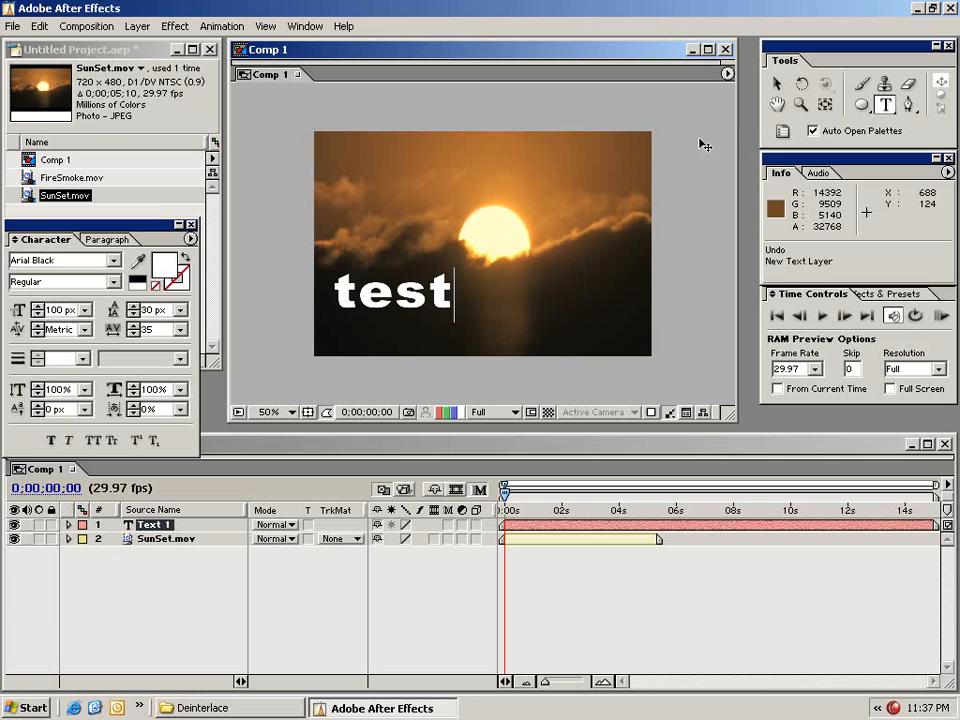
{"action": "left_click", "coordinate": [778, 86]}
{"action": "left_click_drag", "start_coordinate": [409, 292], "coordinate": [408, 320]}
Duplicate the "test" text layer and place the copy beside the original, near the frame's lower-right corner.
{"action": "left_click", "coordinate": [548, 525]}
{"action": "left_click", "coordinate": [555, 551]}
{"action": "left_click", "coordinate": [545, 526]}
{"action": "left_click", "coordinate": [40, 26]}
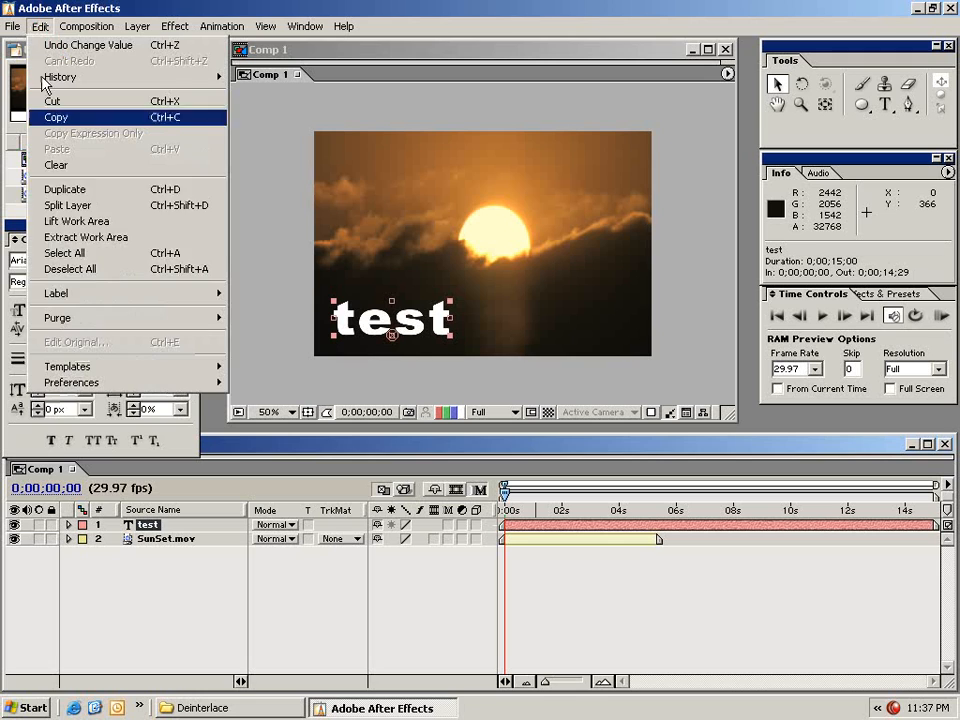
{"action": "left_click", "coordinate": [69, 189]}
{"action": "left_click_drag", "start_coordinate": [430, 332], "coordinate": [606, 332]}
{"action": "left_click", "coordinate": [536, 578]}
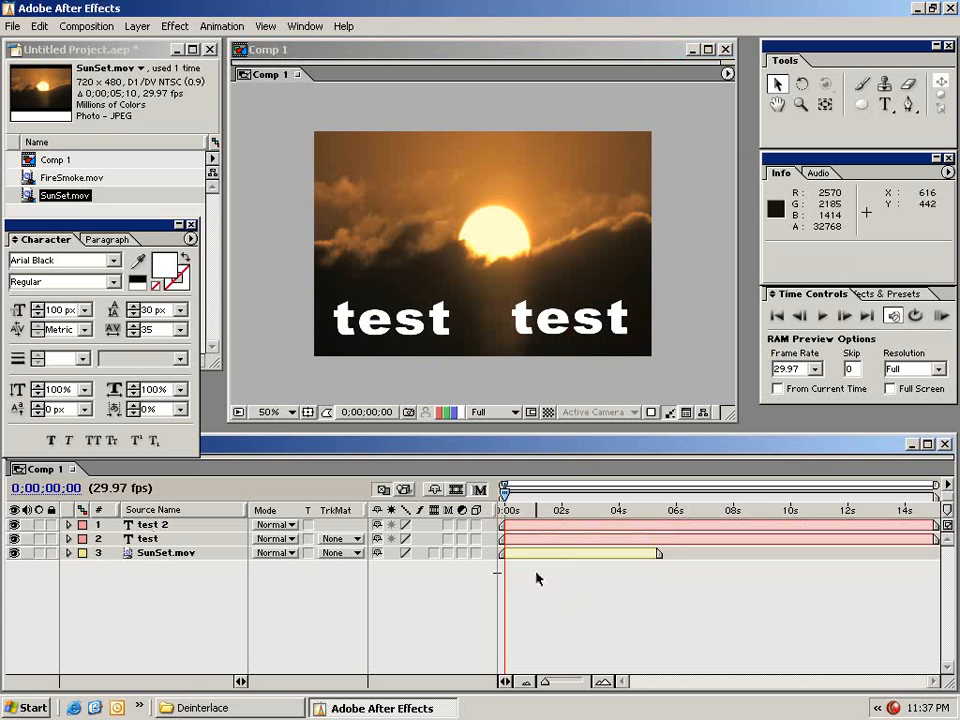
Select all three layers and pre-compose them as Pre-comp 1, moving all attributes into the new composition.
{"action": "left_click", "coordinate": [39, 26]}
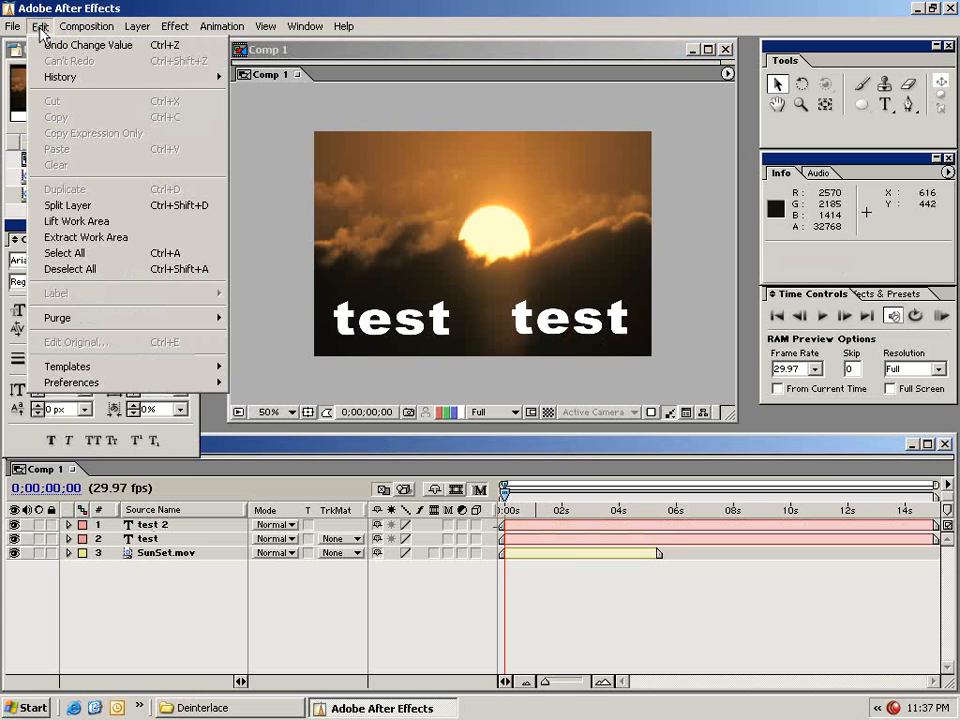
{"action": "left_click", "coordinate": [72, 253]}
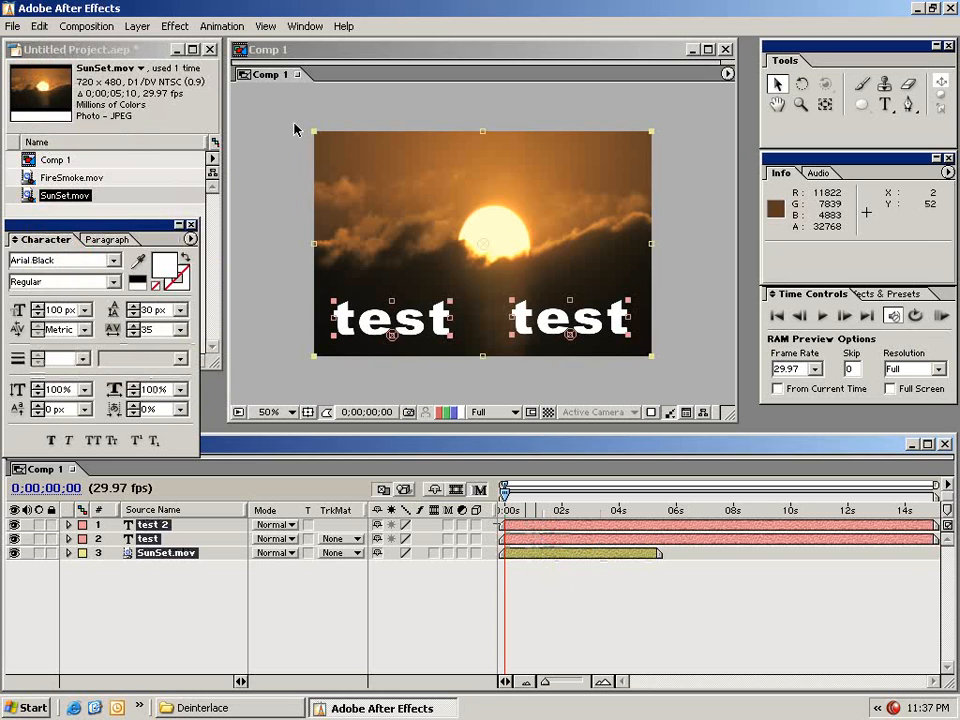
{"action": "left_click", "coordinate": [138, 27]}
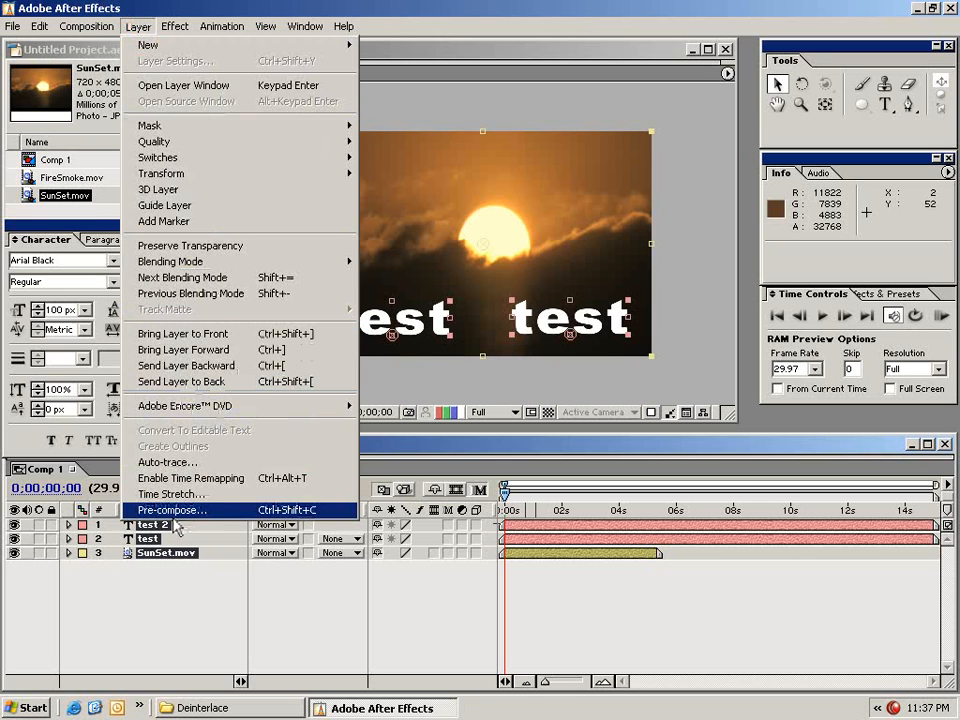
{"action": "left_click", "coordinate": [222, 511]}
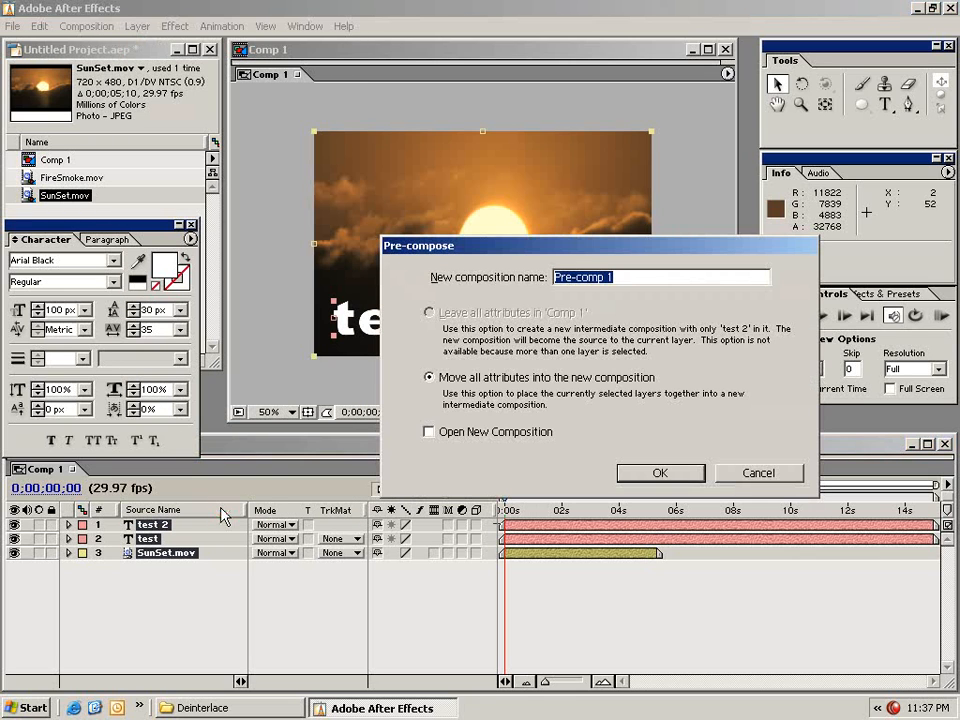
{"action": "left_click", "coordinate": [660, 472]}
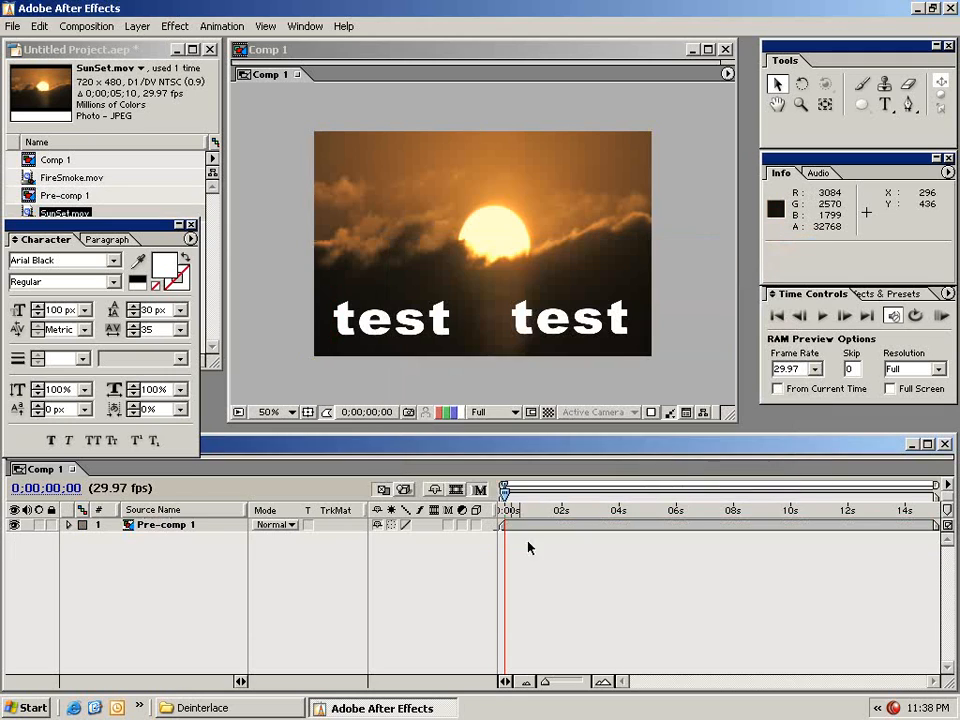
Move the Pre-comp 1 layer around the frame as a single object, undo the last moves and reset its Transform.
{"action": "left_click", "coordinate": [456, 302]}
{"action": "left_click", "coordinate": [517, 526]}
{"action": "mouse_move", "coordinate": [517, 528]}
{"action": "left_mouse_down"}
{"action": "mouse_move", "coordinate": [528, 528]}
{"action": "mouse_move", "coordinate": [514, 526]}
{"action": "left_mouse_up"}
{"action": "left_click_drag", "start_coordinate": [442, 328], "coordinate": [501, 281]}
{"action": "left_click_drag", "start_coordinate": [579, 267], "coordinate": [464, 268]}
{"action": "left_click_drag", "start_coordinate": [353, 244], "coordinate": [414, 297]}
{"action": "key", "text": "ctrl+z"}
{"action": "key", "text": "ctrl+z"}
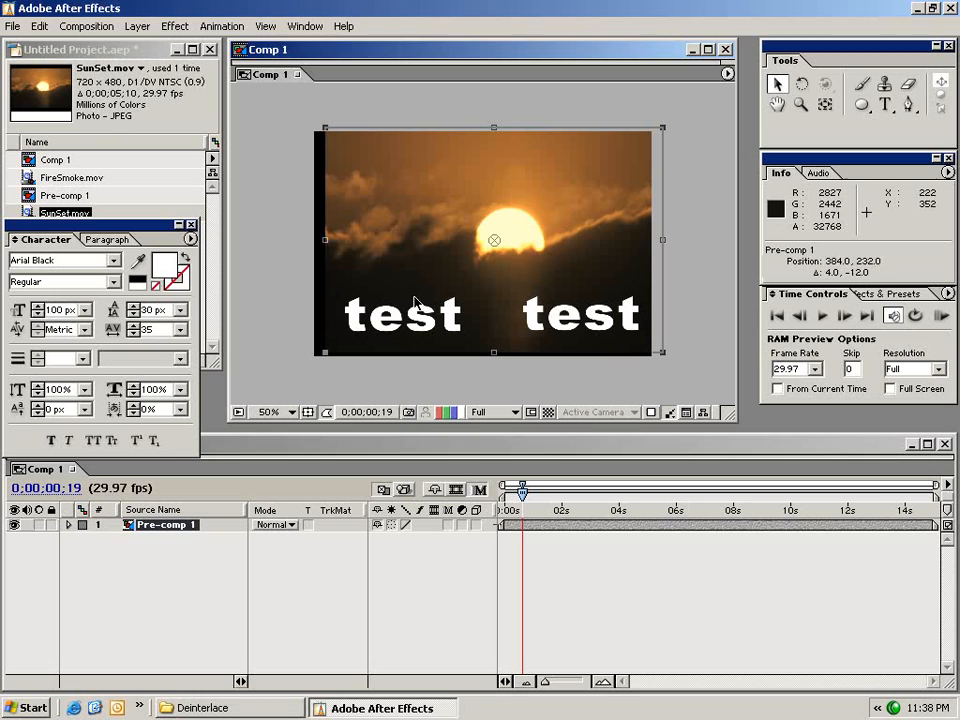
{"action": "left_click", "coordinate": [67, 525]}
{"action": "left_click", "coordinate": [382, 539]}
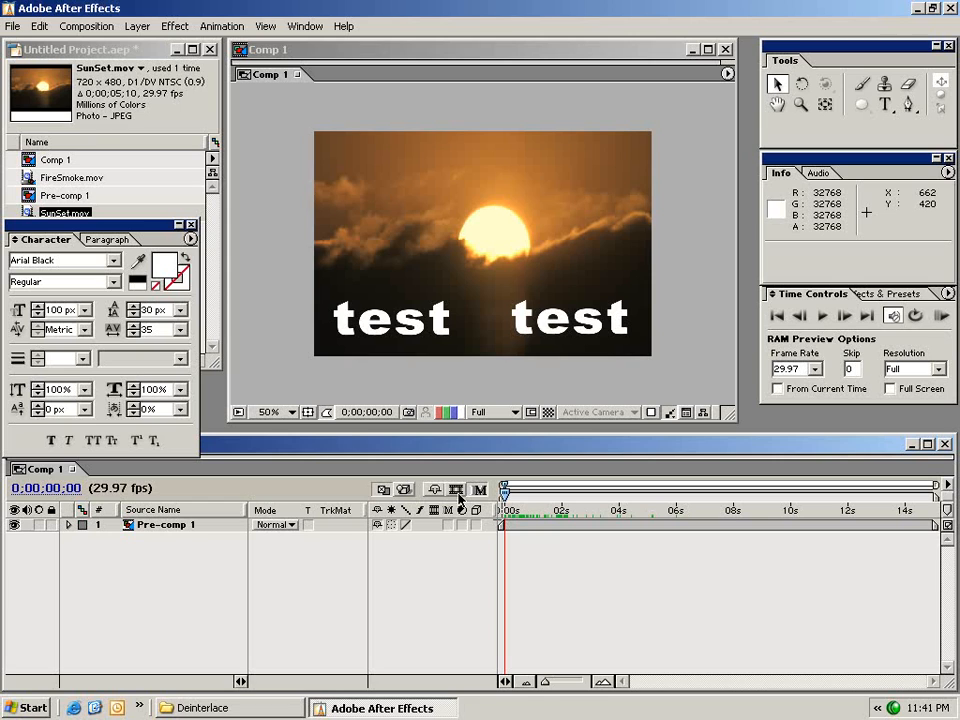
Add Comp 1 to the render queue.
{"action": "left_click", "coordinate": [86, 27]}
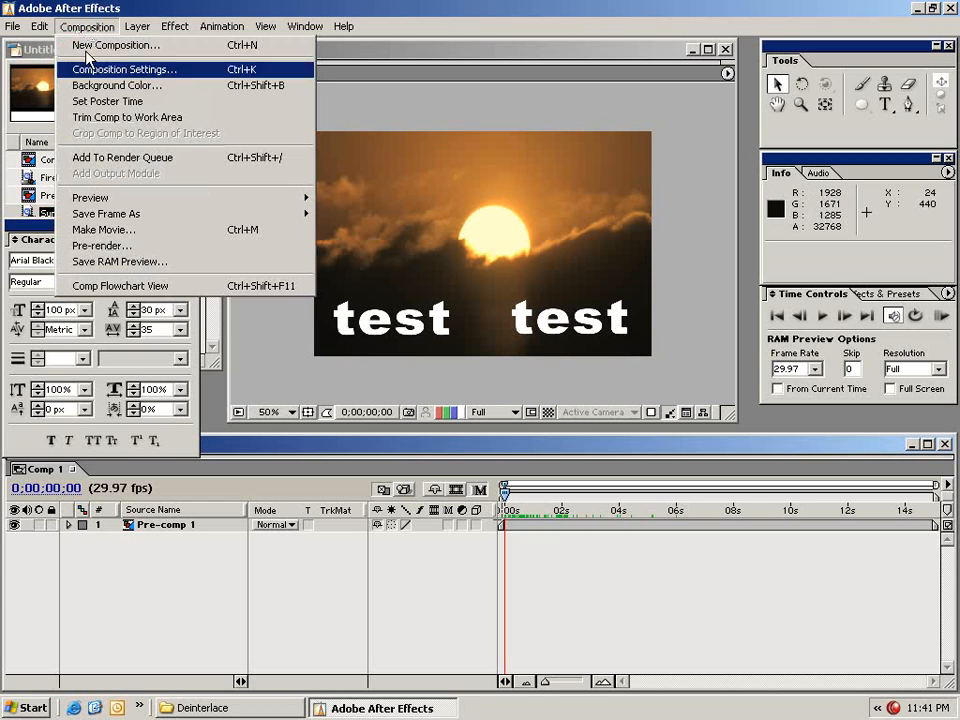
{"action": "left_click", "coordinate": [198, 158]}
{"action": "left_click", "coordinate": [376, 418]}
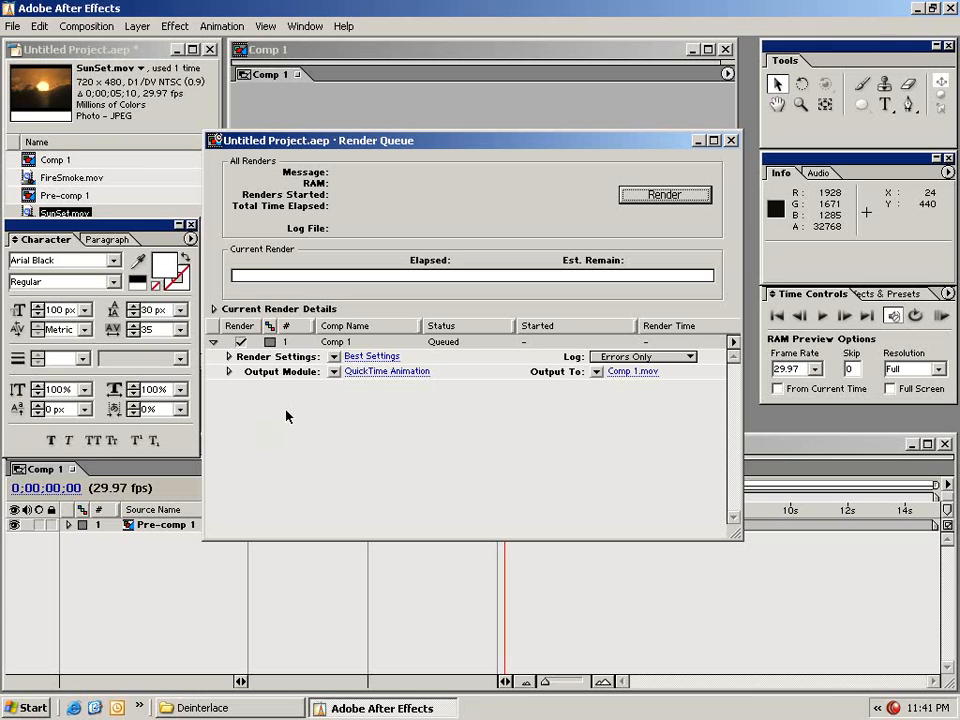
Review the output module's format choices and Stretch option, and accept QuickTime Movie with Photo - JPEG video and Stretch off.
{"action": "left_click", "coordinate": [384, 373]}
{"action": "left_click", "coordinate": [489, 135]}
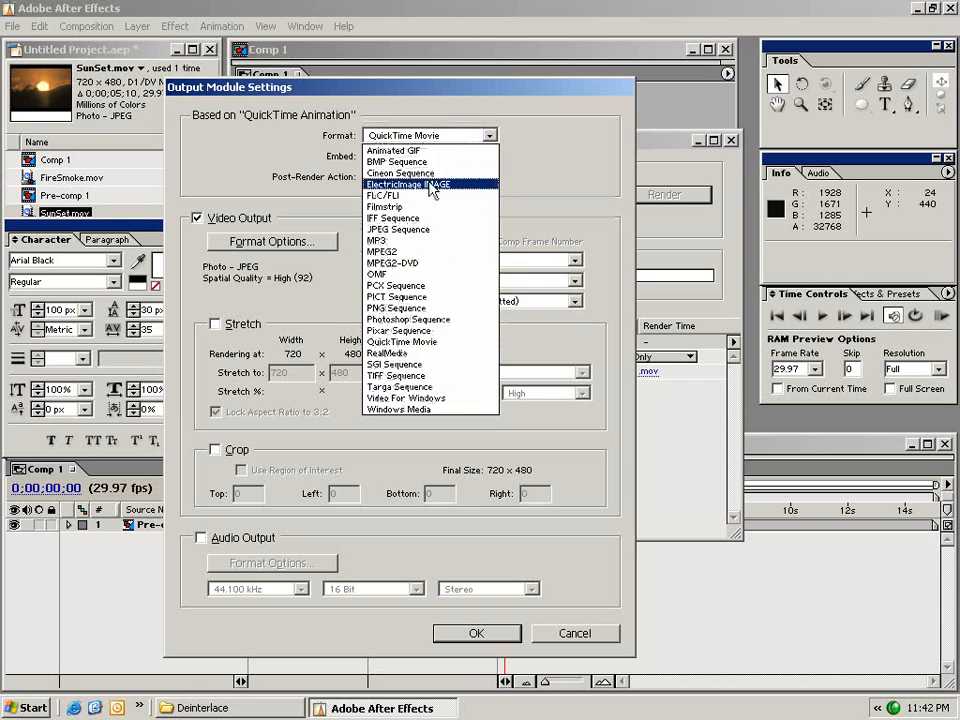
{"action": "left_click", "coordinate": [298, 243]}
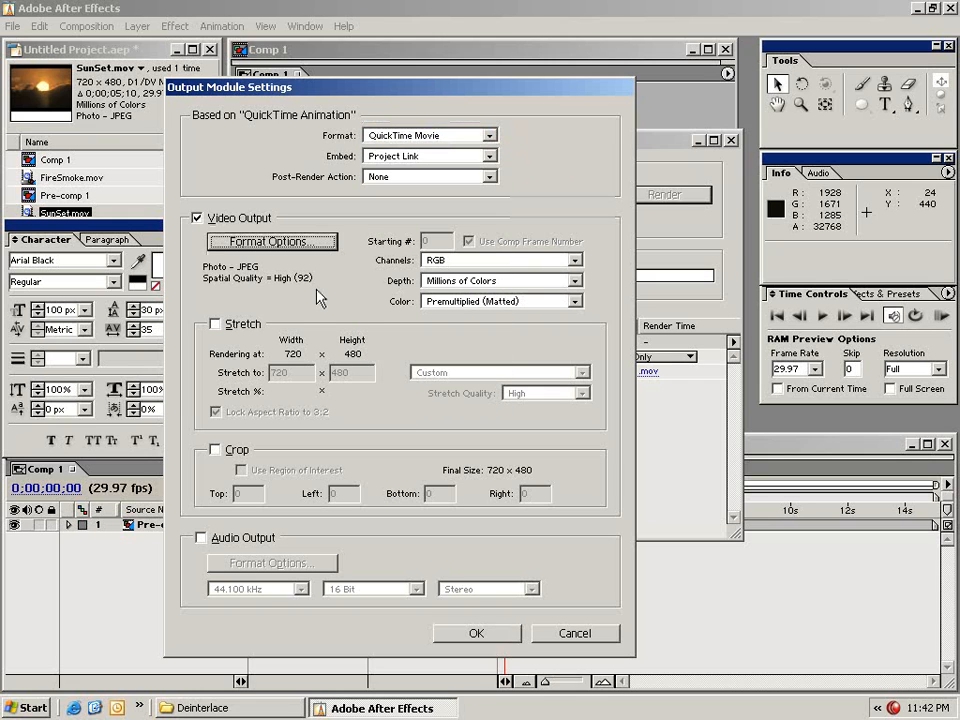
{"action": "left_click", "coordinate": [215, 324]}
{"action": "left_click", "coordinate": [215, 324]}
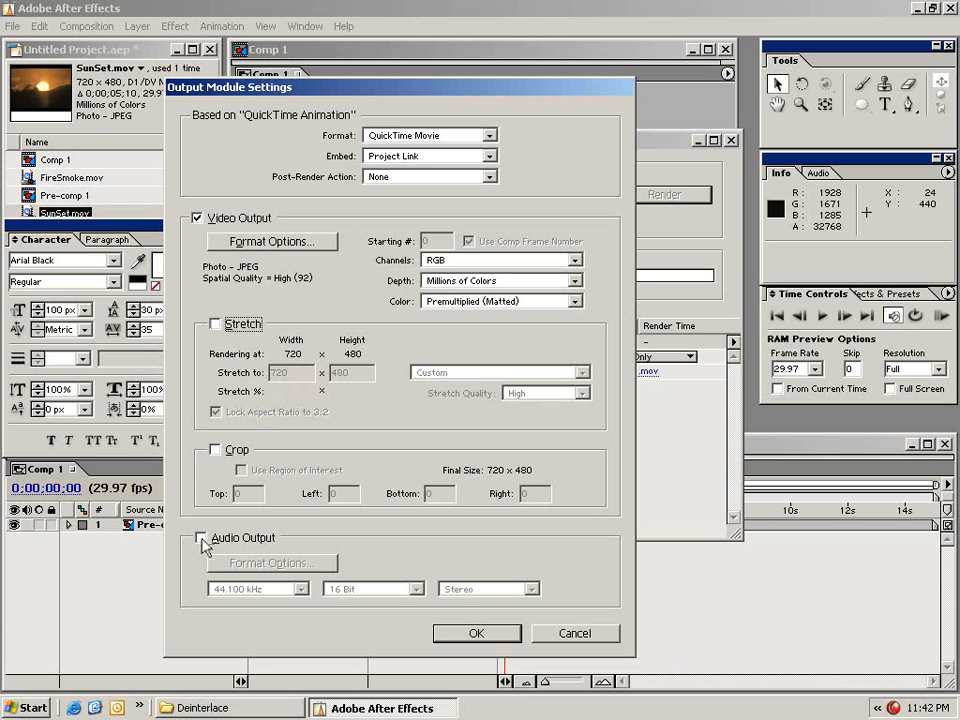
{"action": "left_click", "coordinate": [470, 634]}
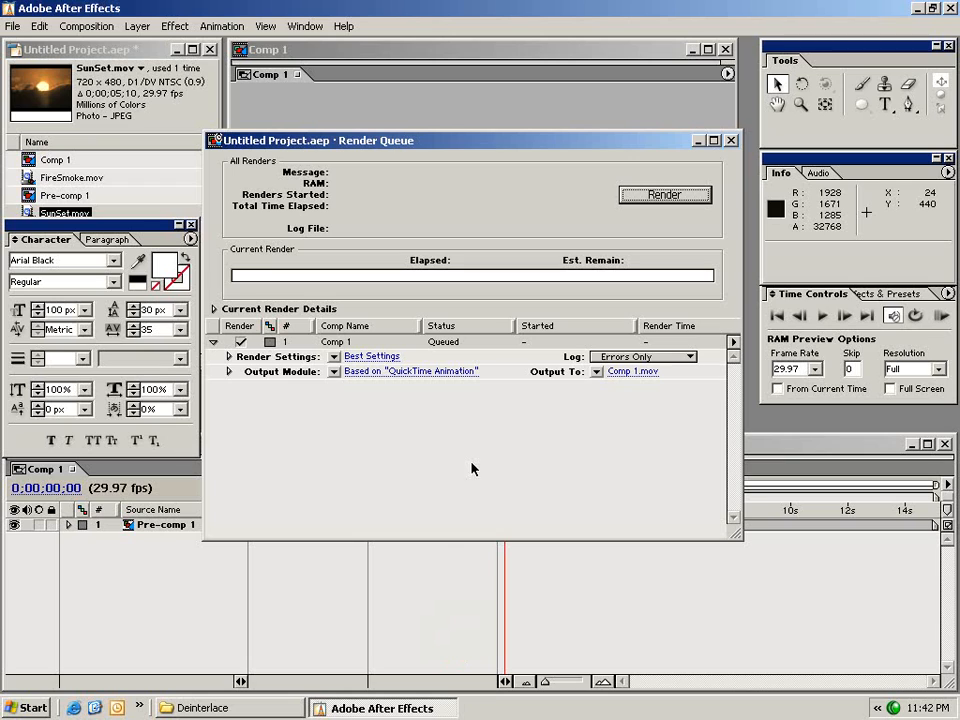
Set the output file to Comp 1.mov in the smoke folder and start the render.
{"action": "left_click", "coordinate": [626, 373]}
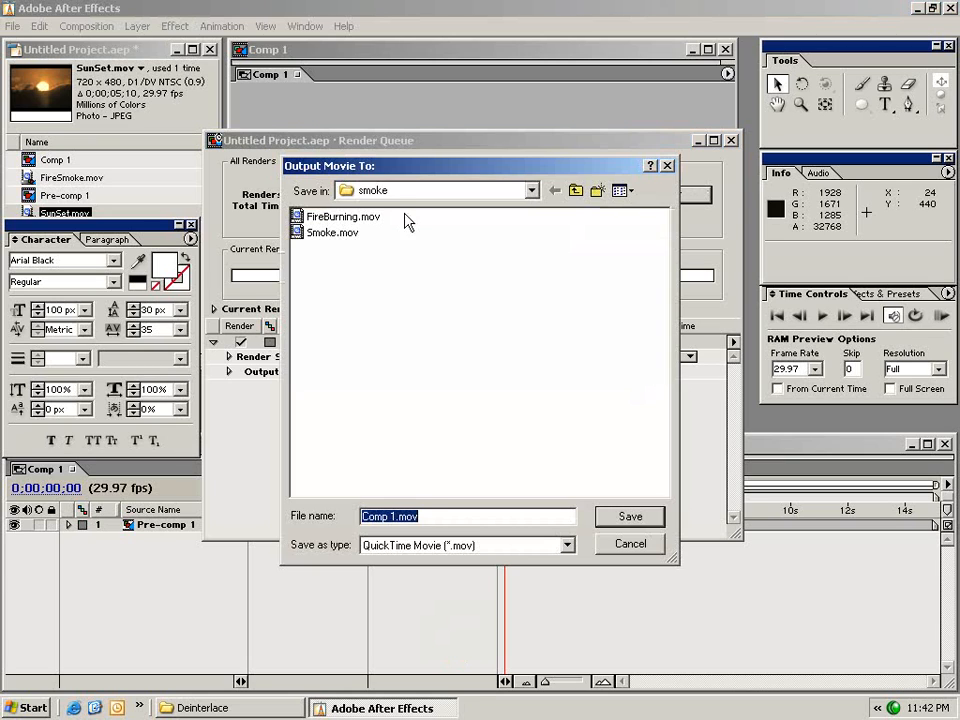
{"action": "left_click", "coordinate": [365, 190]}
{"action": "left_click", "coordinate": [460, 212]}
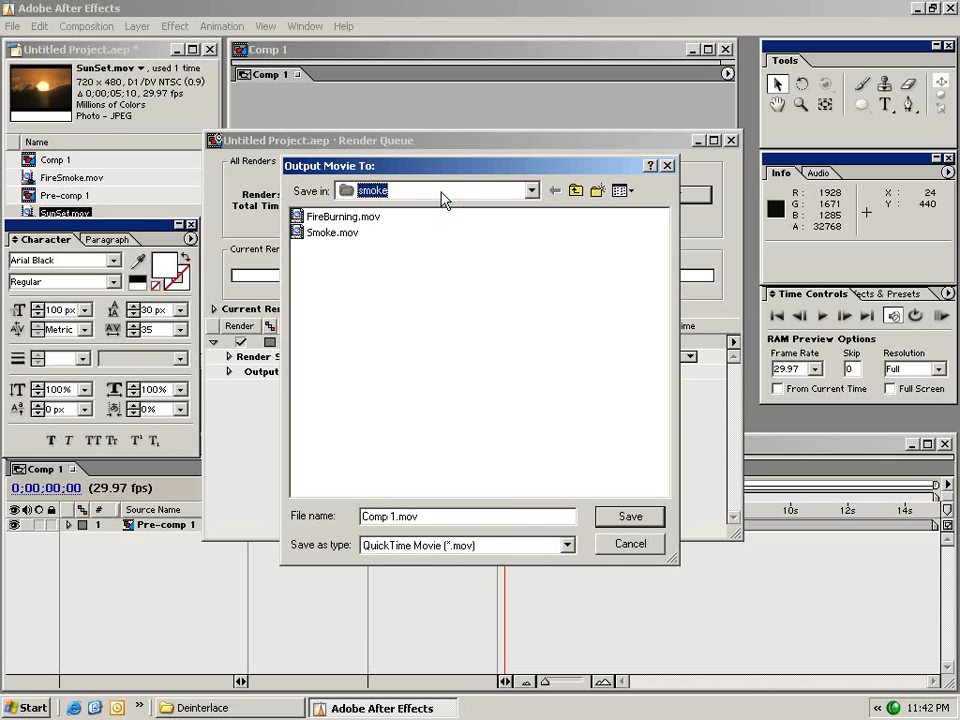
{"action": "left_click", "coordinate": [627, 517]}
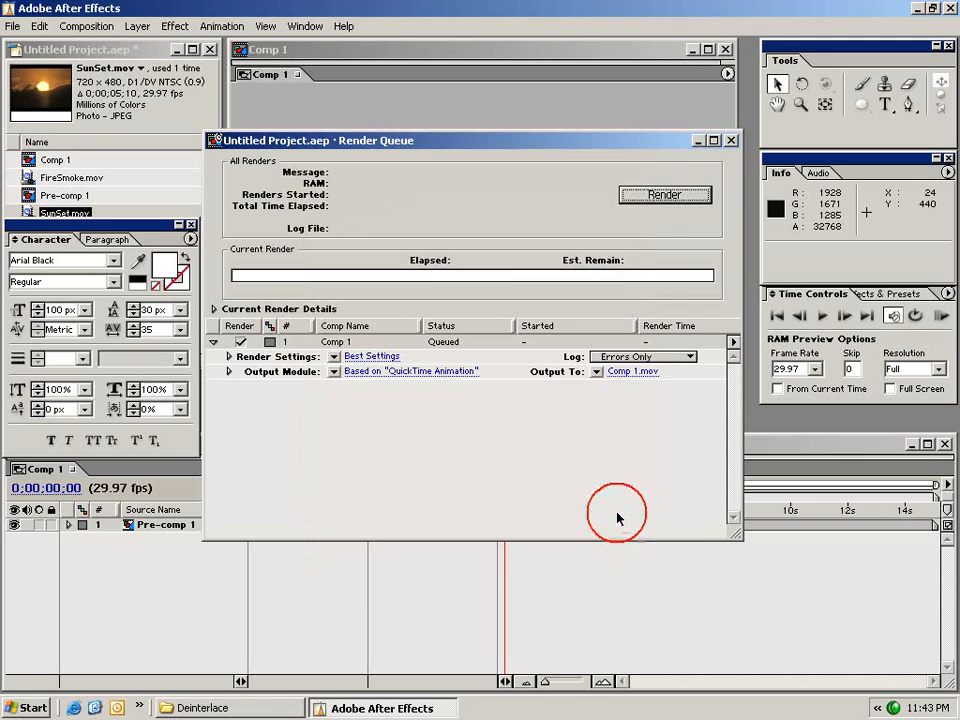
{"action": "left_click", "coordinate": [660, 195]}
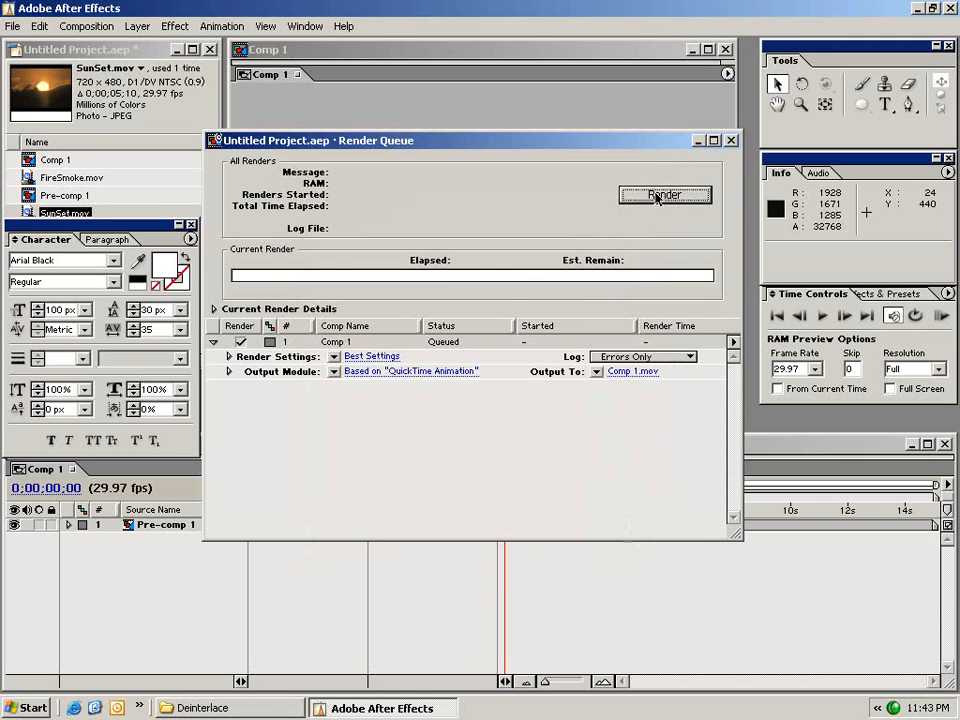